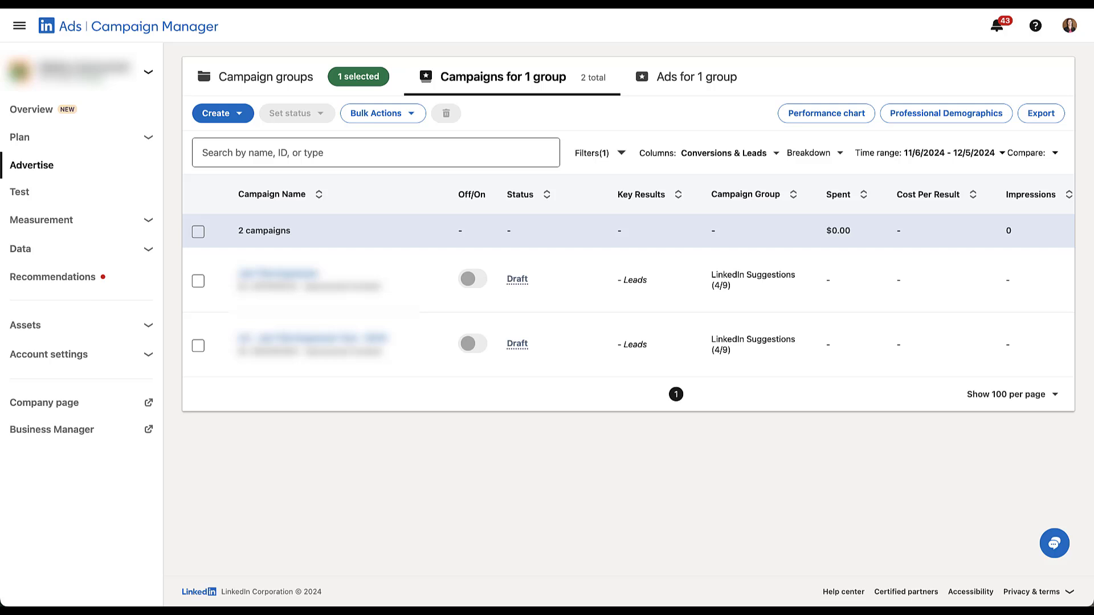
- Create a Classic campaign with the Website visits objective in the LinkedIn Suggestions (4/9) campaign group
left_click(222, 113)
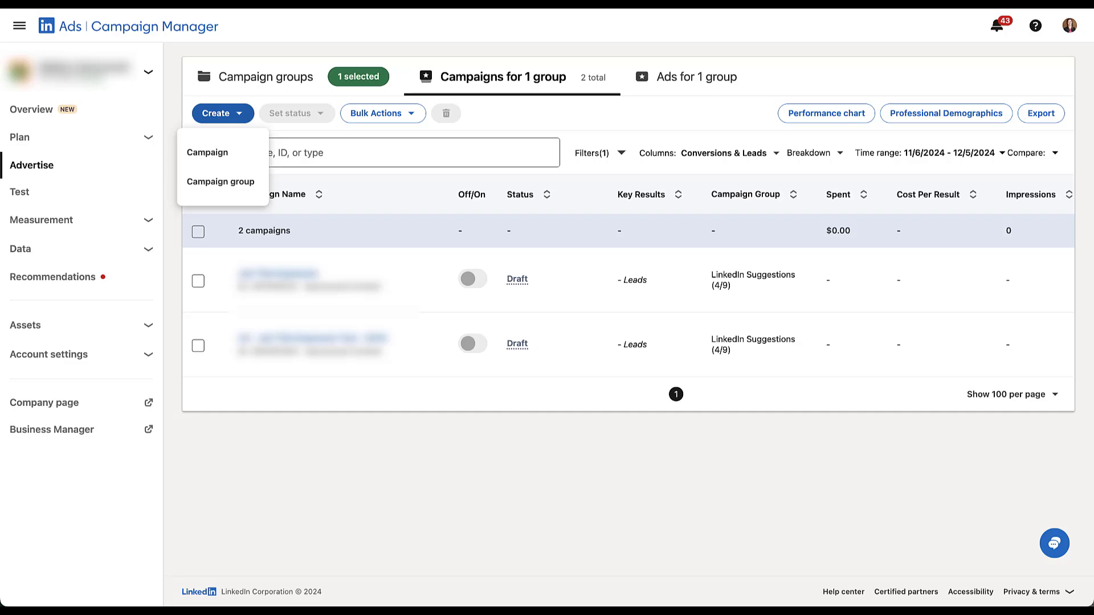
left_click(209, 151)
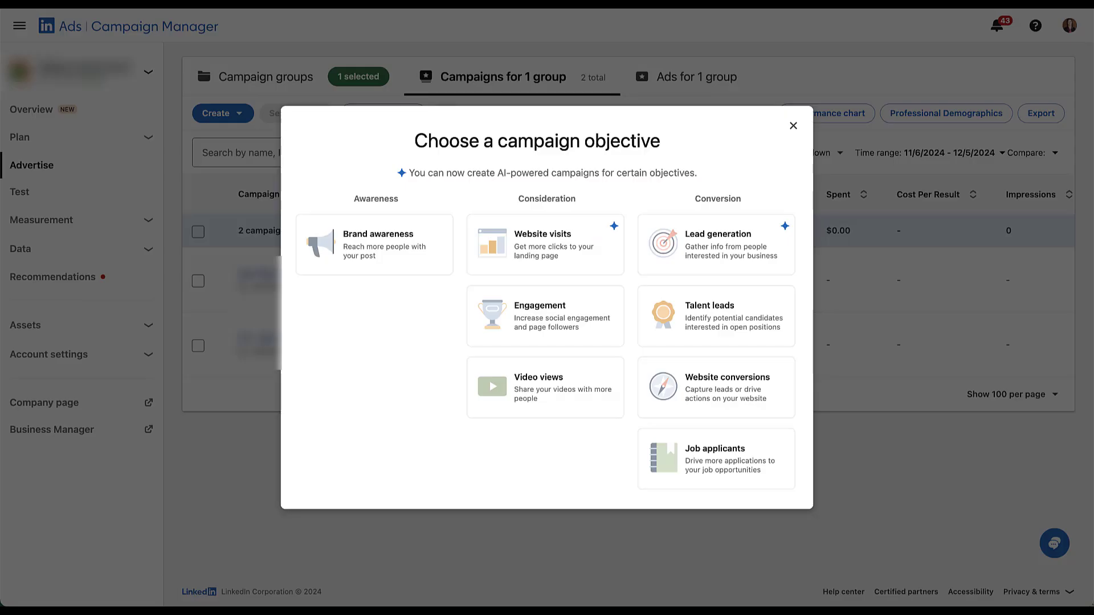
left_click(546, 245)
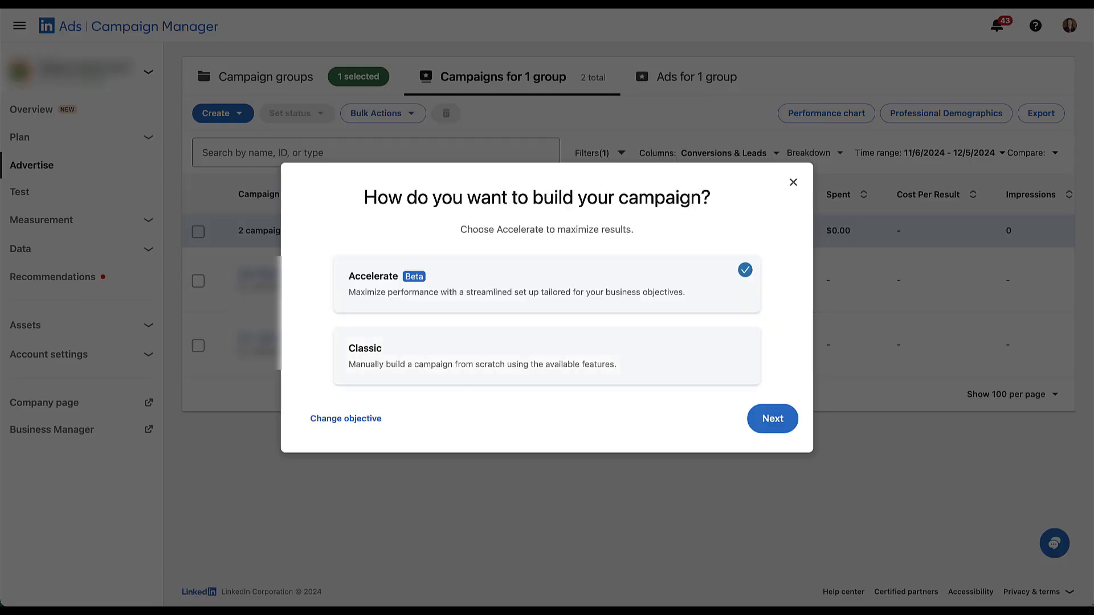
left_click(547, 357)
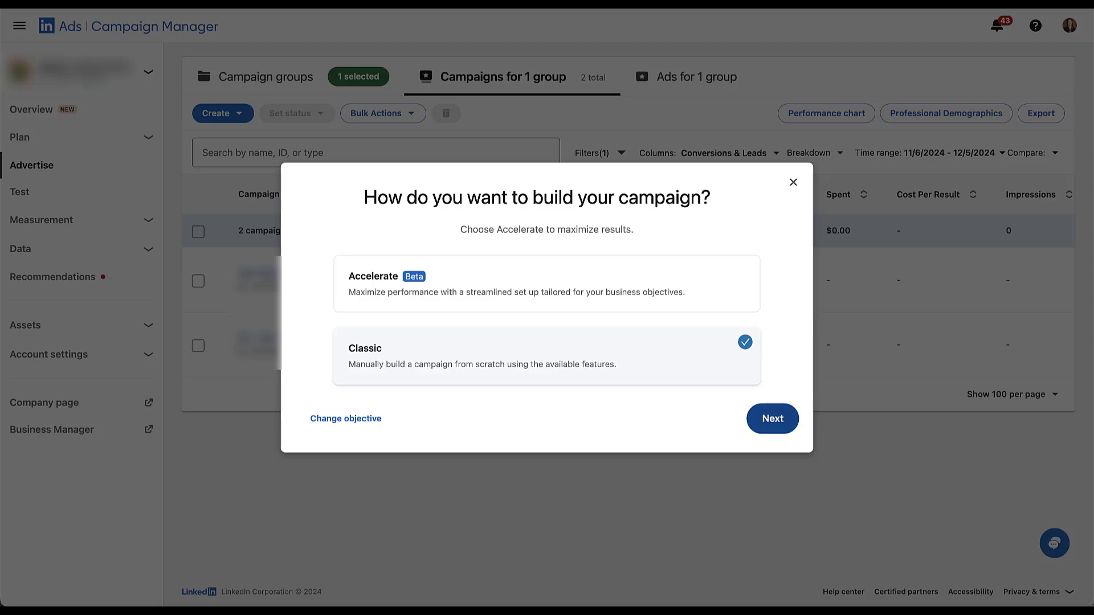
left_click(772, 418)
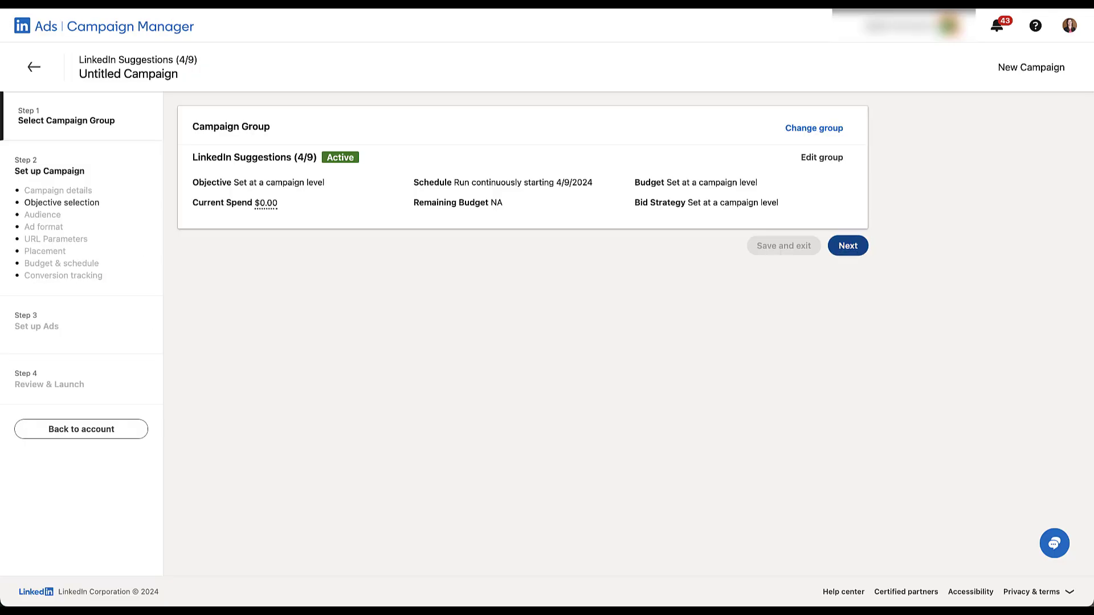
left_click(848, 246)
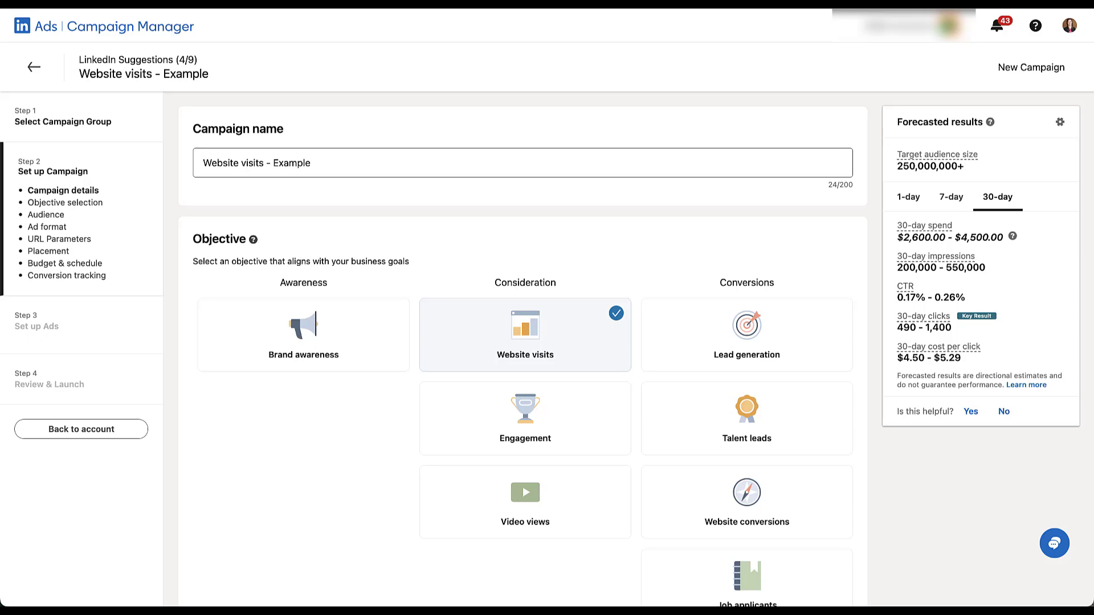
- Set the audience's United States location targeting to Permanent location
scroll(523, 354, "down", 11)
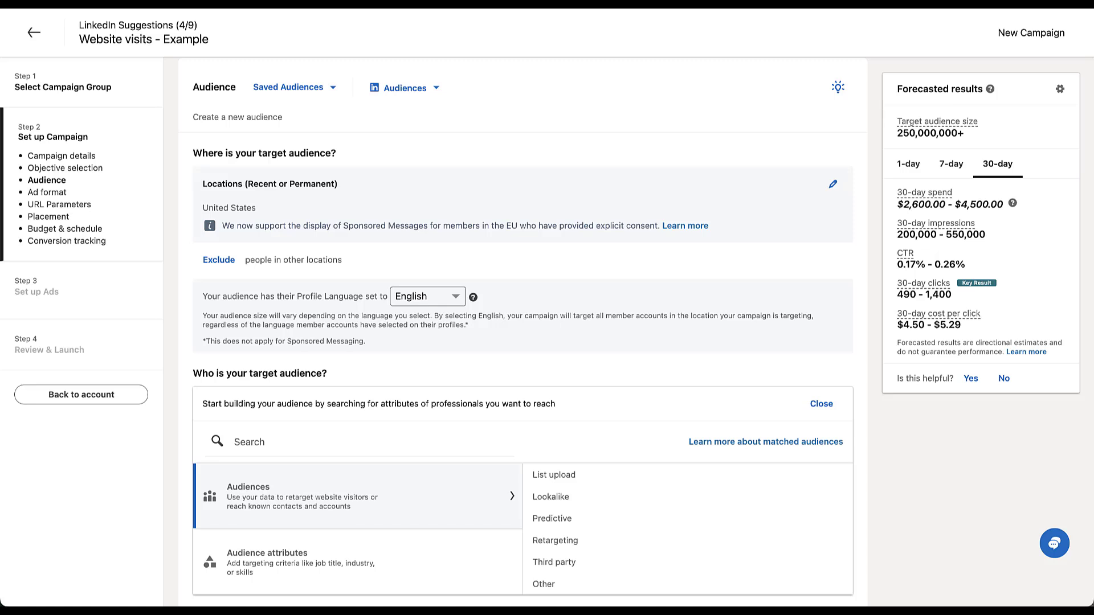
left_click_drag(256, 208, 203, 208)
left_click(832, 184)
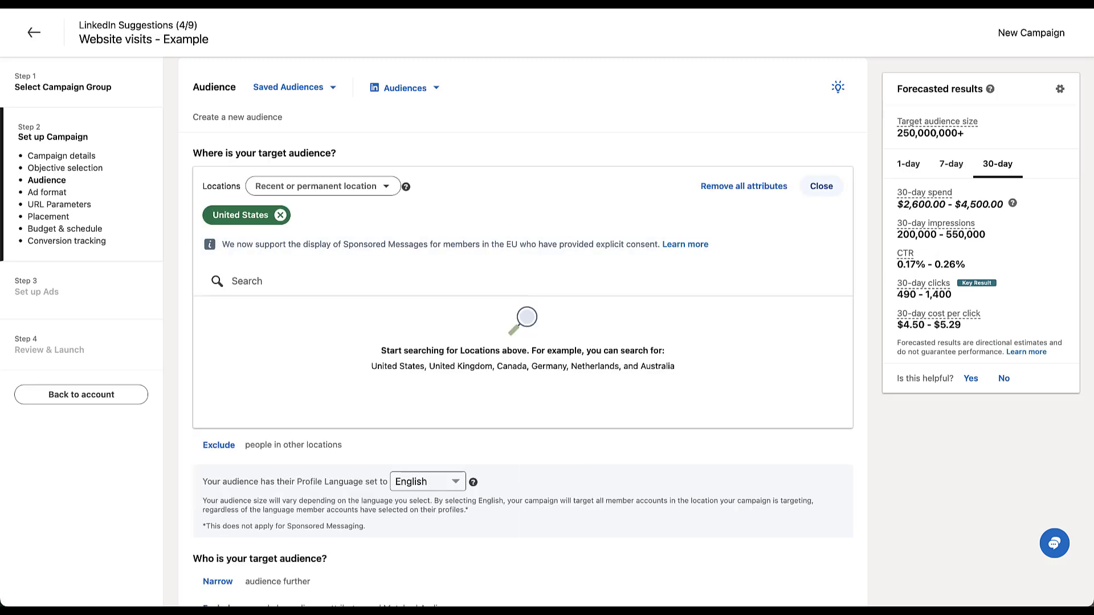
left_click(364, 281)
left_click(324, 186)
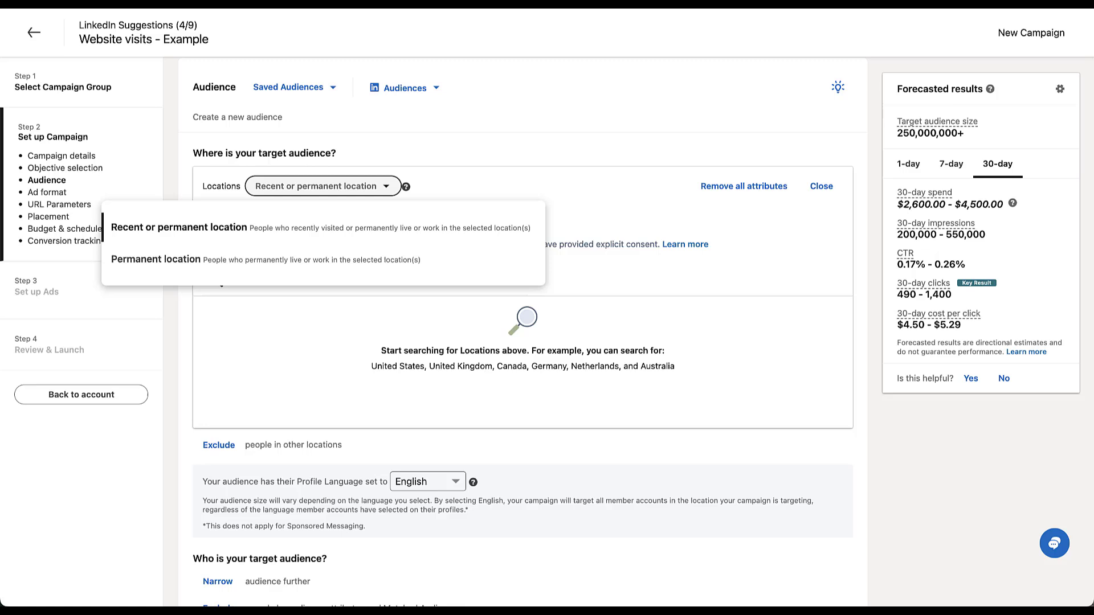
key("Down")
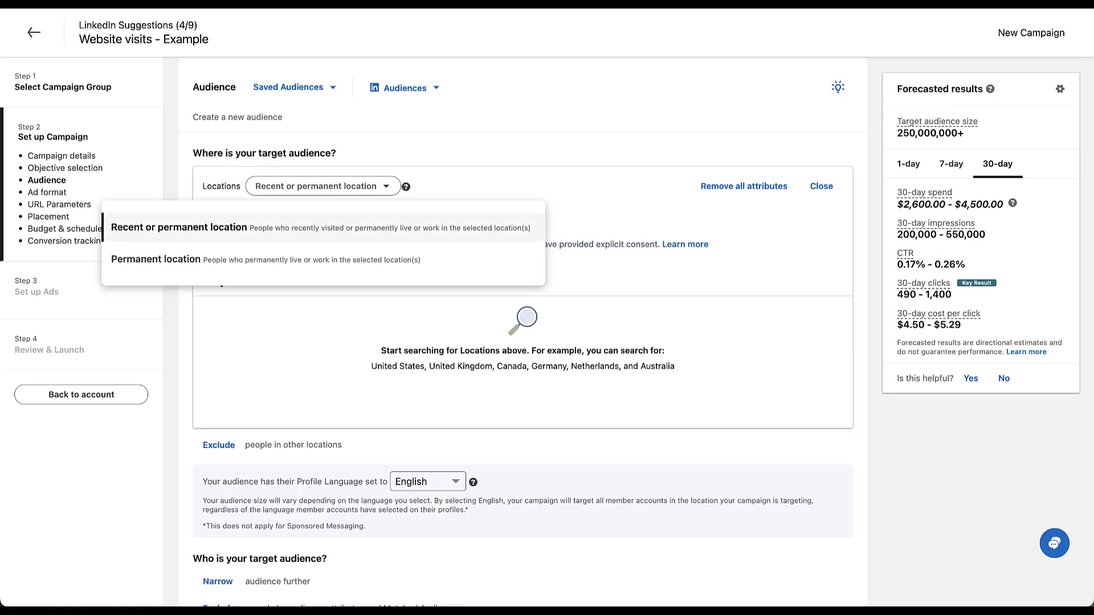
key("Down")
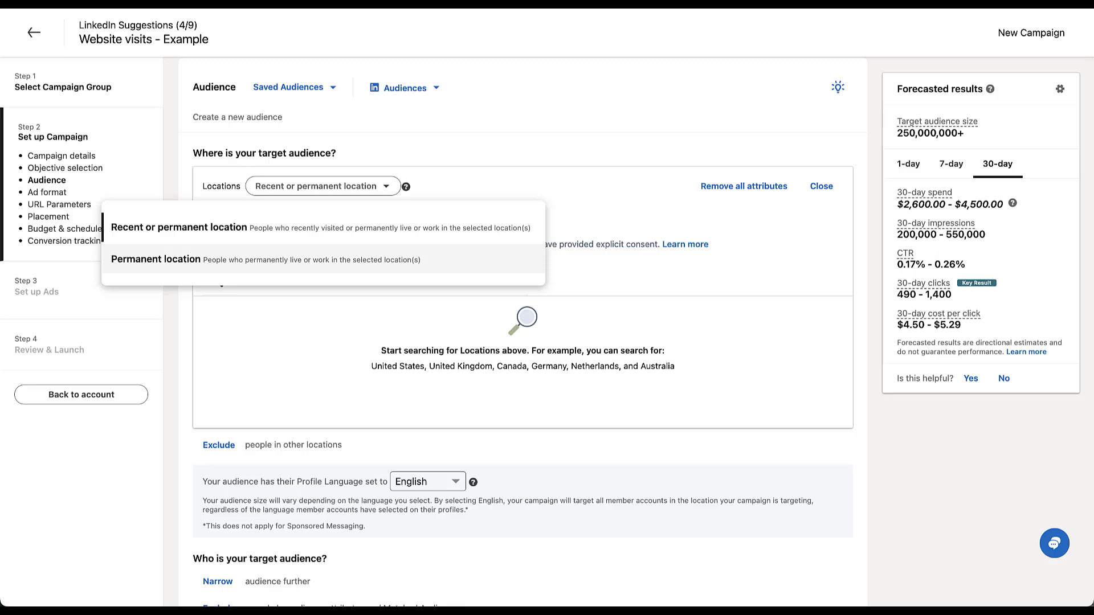
key("Up")
left_click(156, 259)
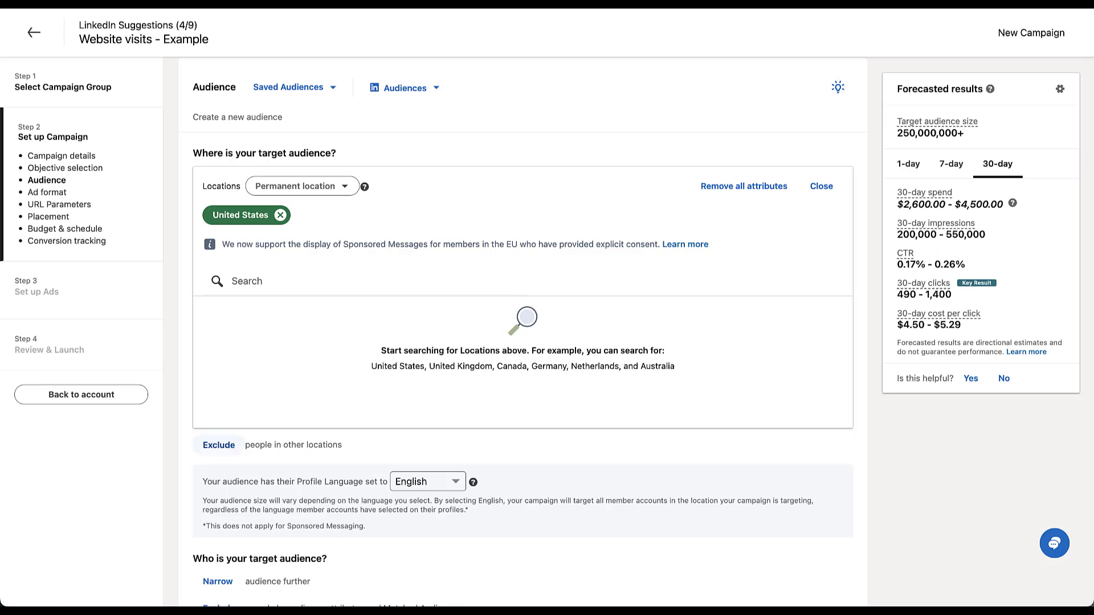
- View the options for excluding locations from the audience, then close them without adding any
left_click(219, 445)
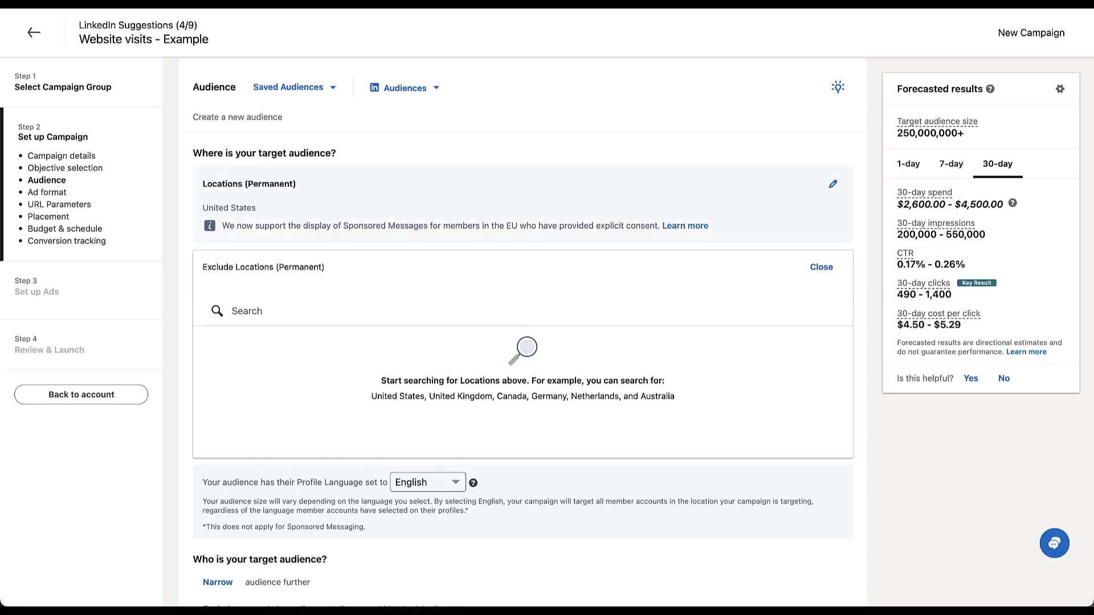
left_click(365, 311)
left_click(821, 266)
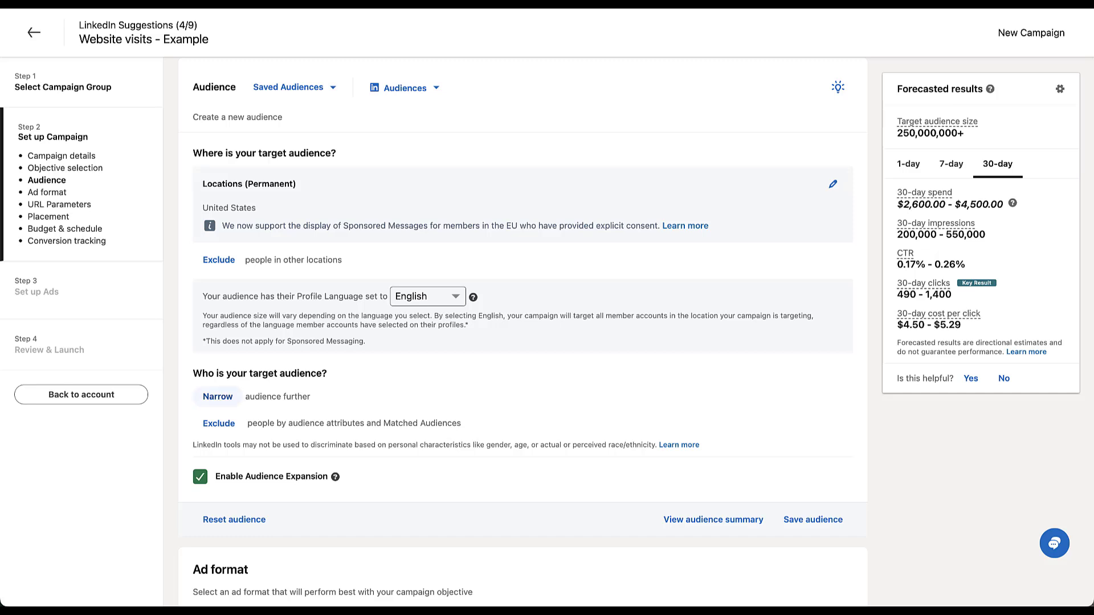
- Start narrowing the audience by attributes and examine the Company criteria, including the company size ranges
left_click(218, 396)
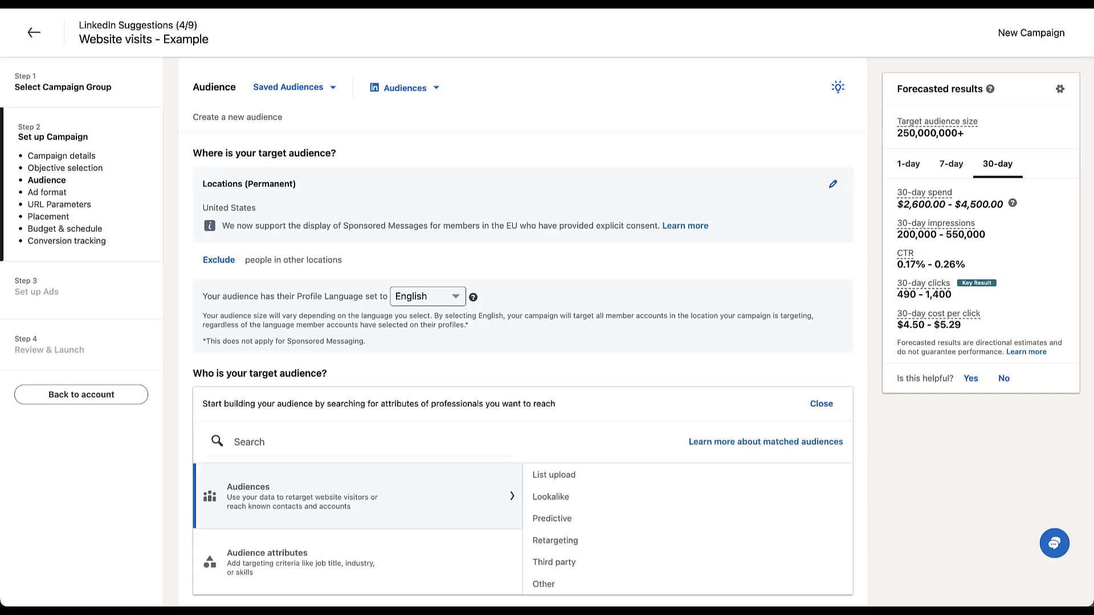
scroll(522, 331, "down", 5)
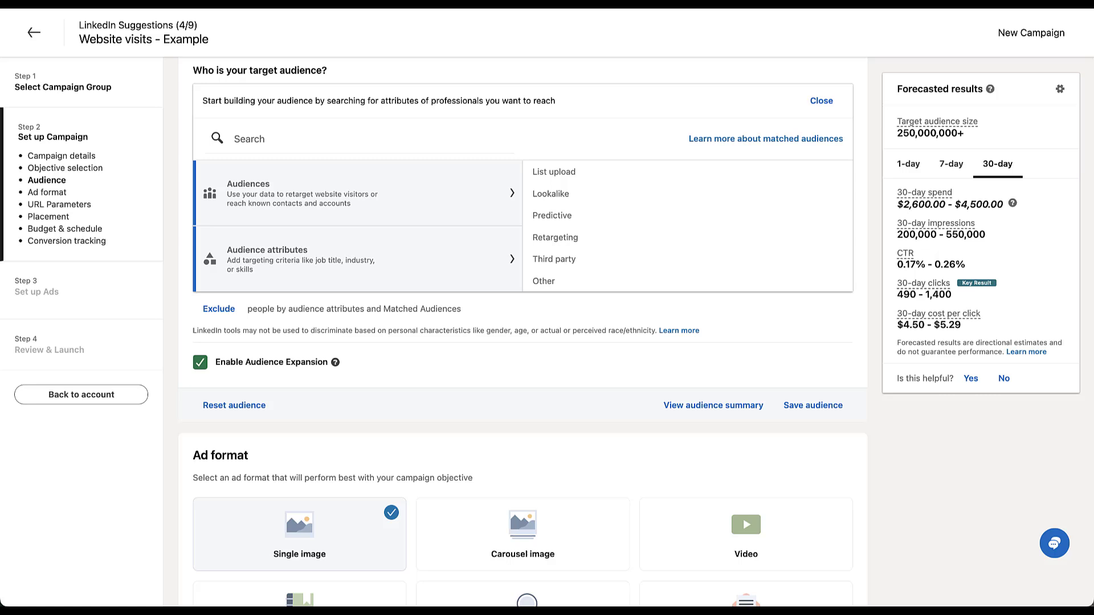
left_click(357, 259)
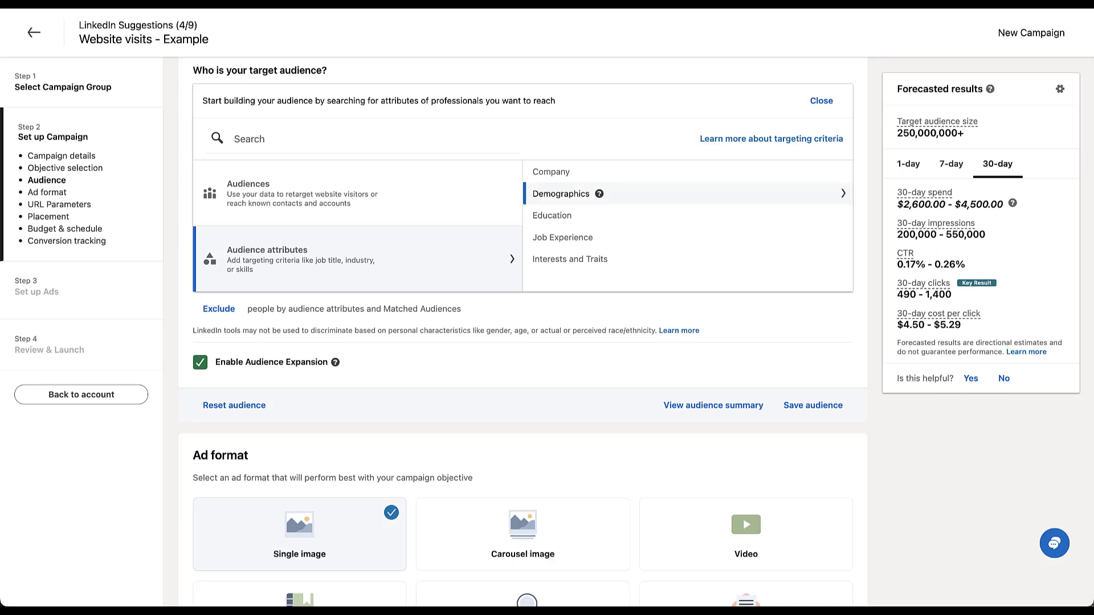
left_click(551, 171)
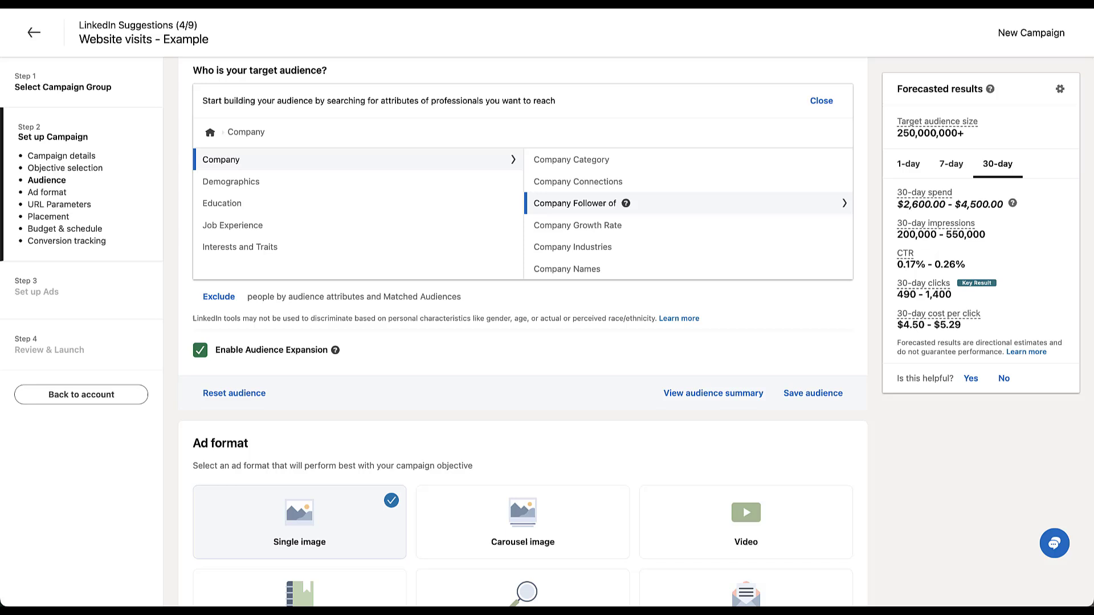
scroll(688, 222, "down", 2)
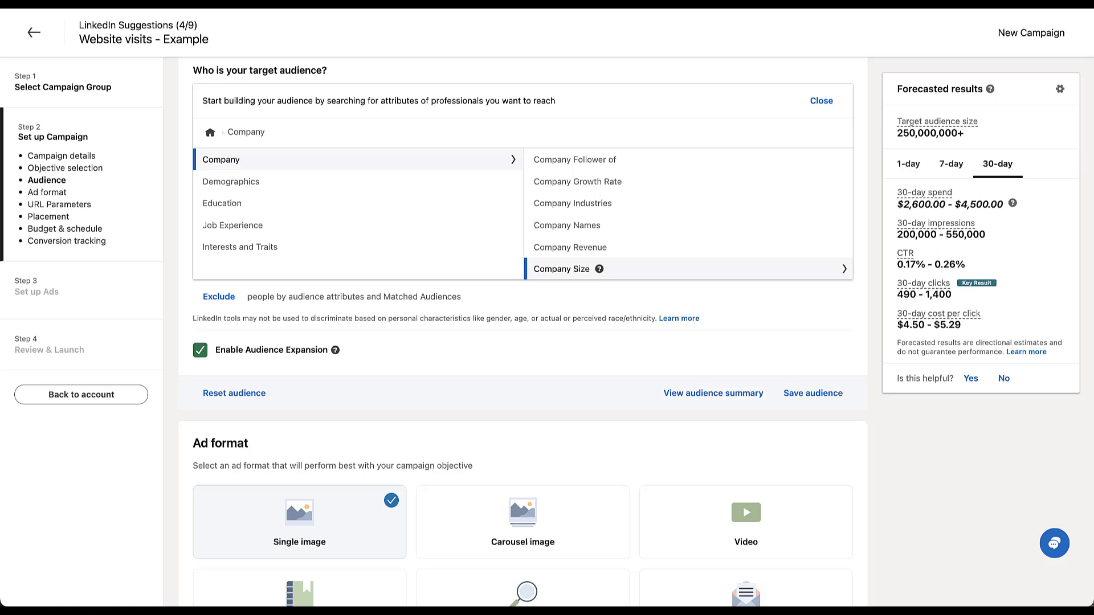
left_click(570, 269)
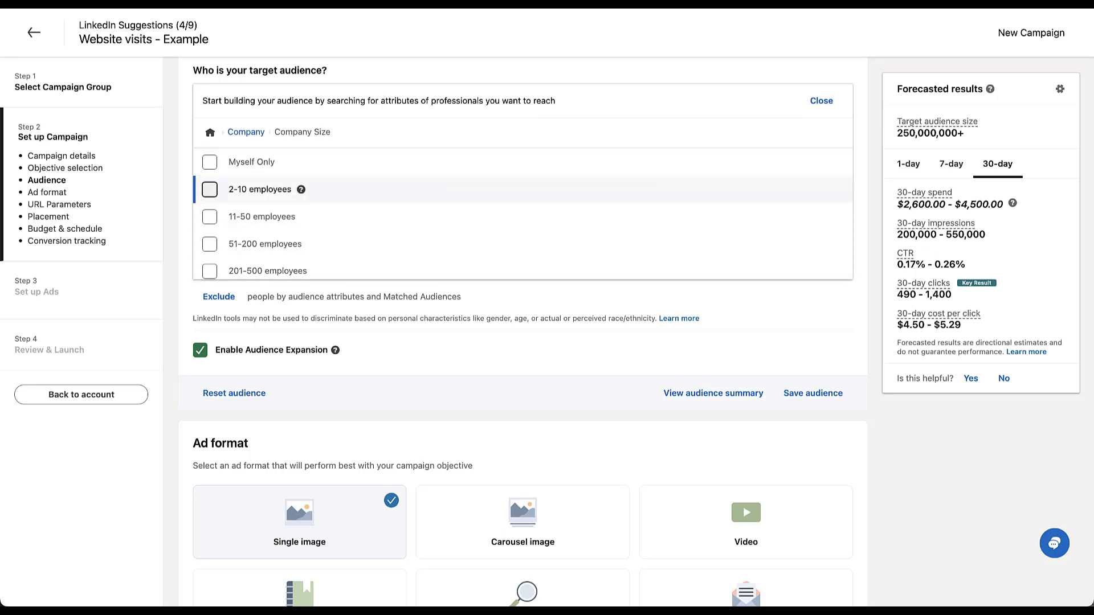
scroll(523, 228, "down", 3)
scroll(523, 228, "up", 3)
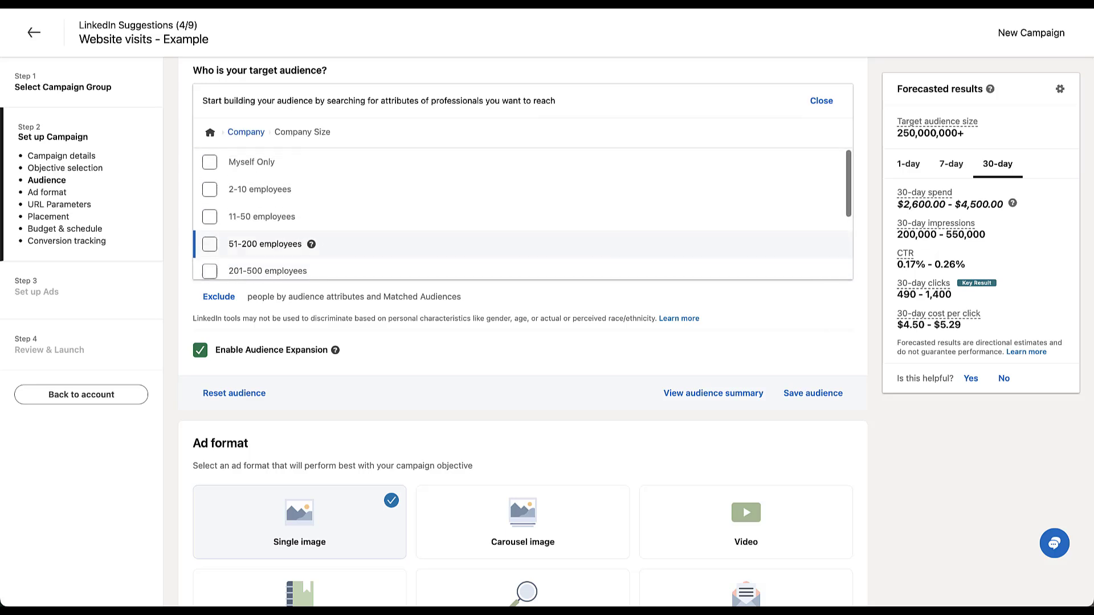
left_click(245, 132)
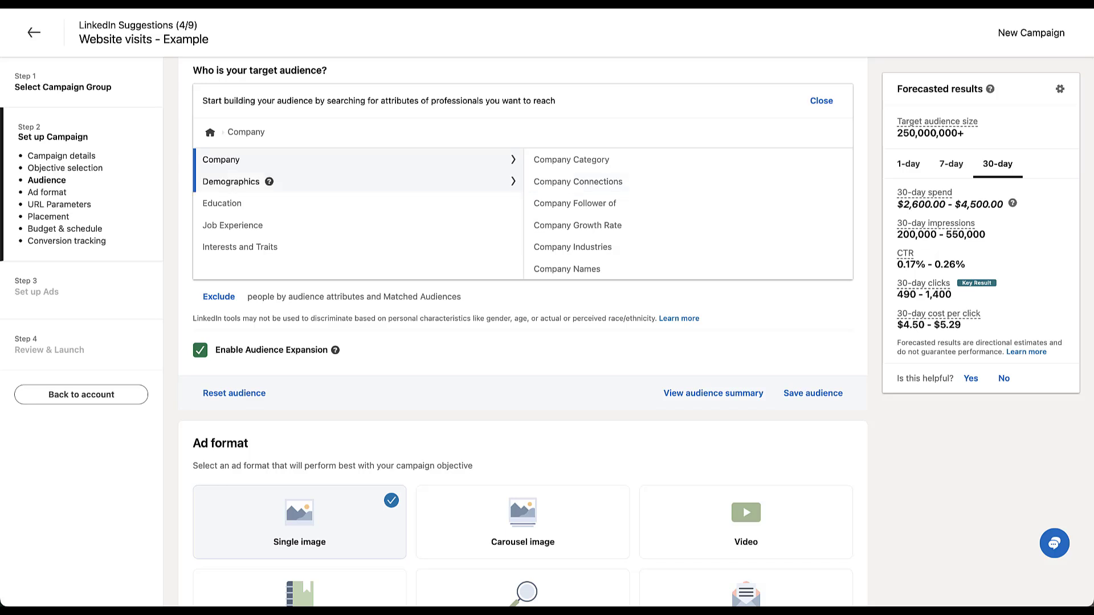
- Examine the Demographics criteria, including the member age ranges, and the Education criteria
left_click(231, 182)
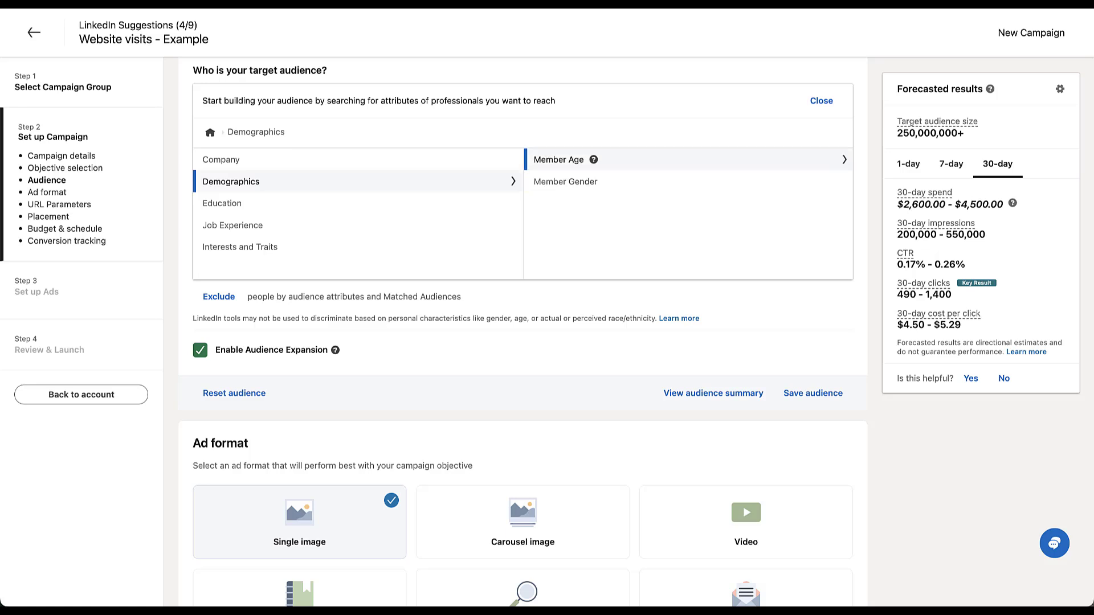
left_click(559, 160)
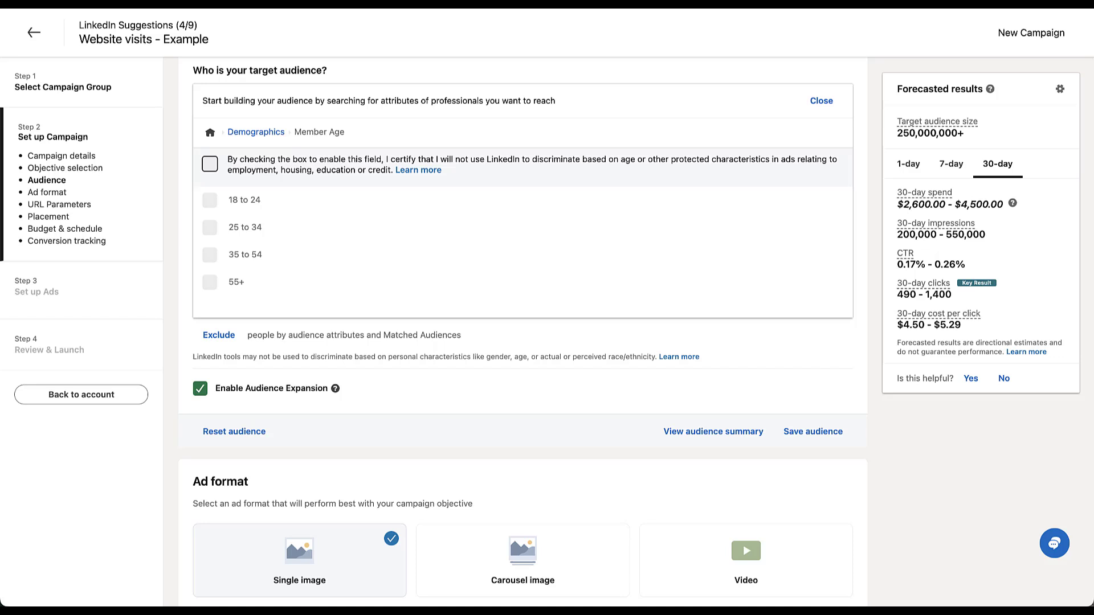
left_click(256, 132)
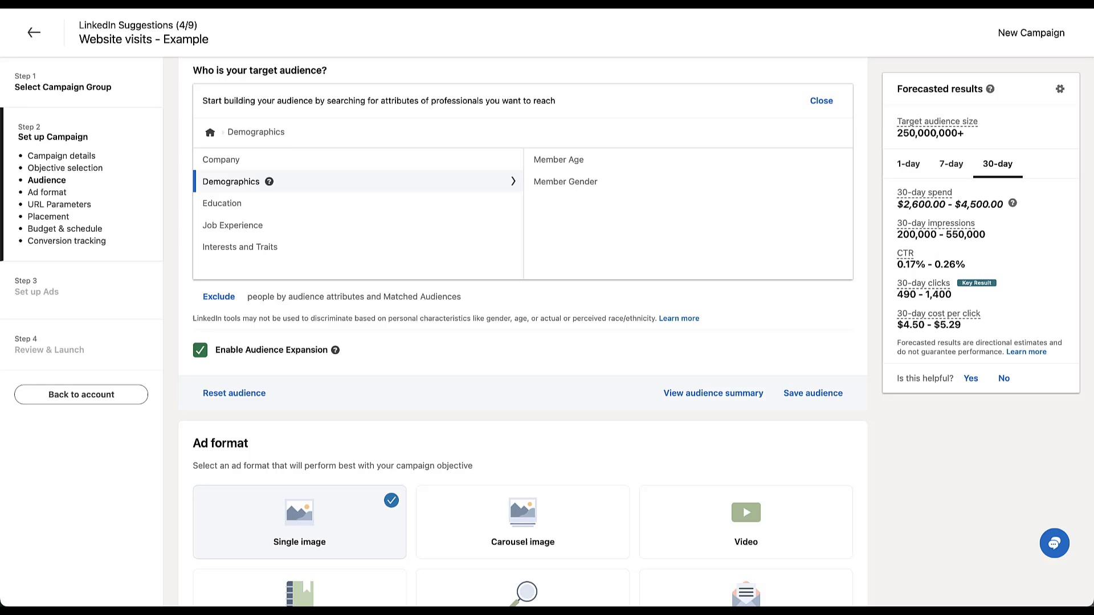
mouse_move(228, 204)
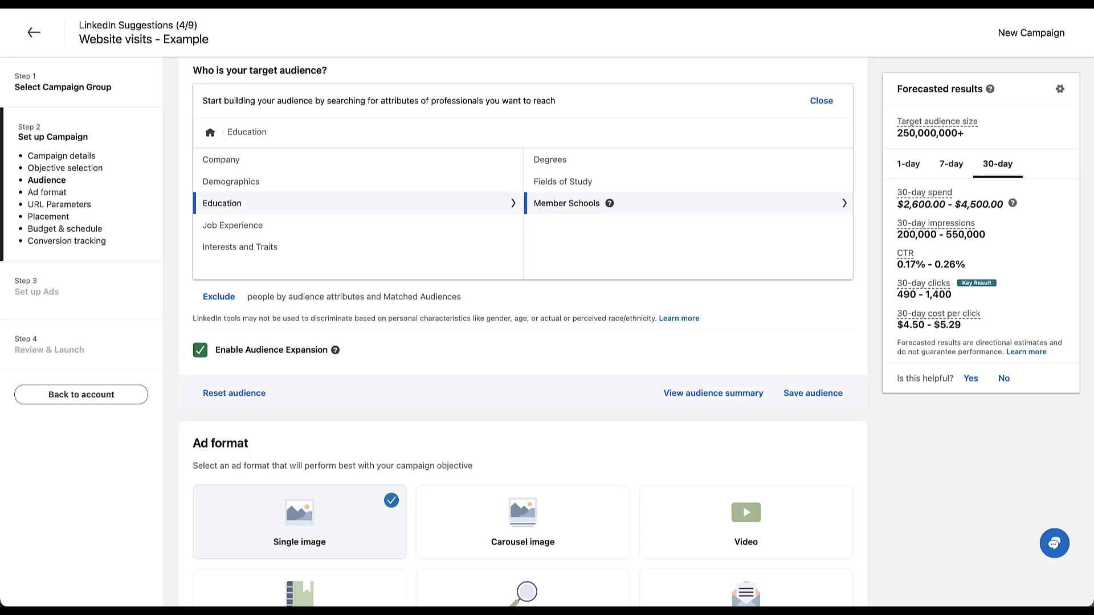
- Examine the list of job functions available under the Job Experience criteria
left_click(234, 225)
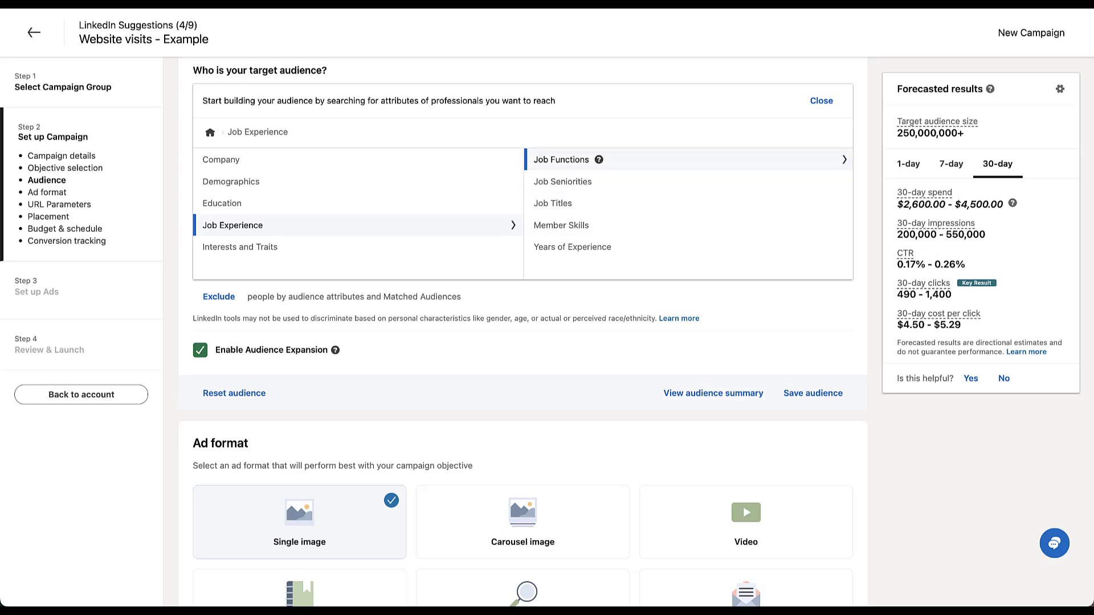
left_click(561, 159)
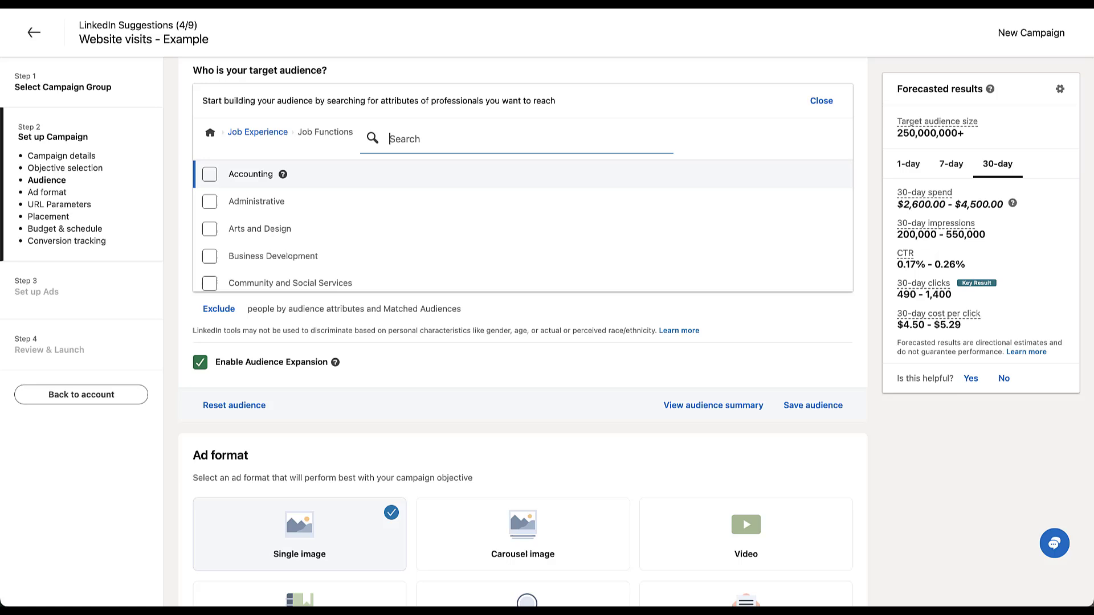
key("Down")
key("Down")
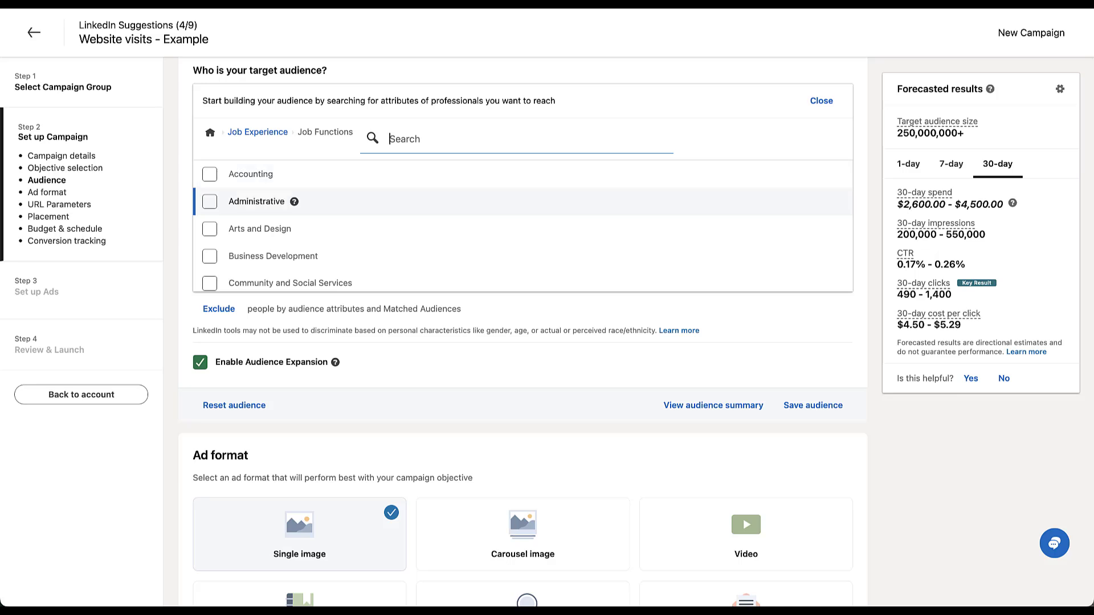
key("Down")
key("Down")
key("Down")
key("Down")
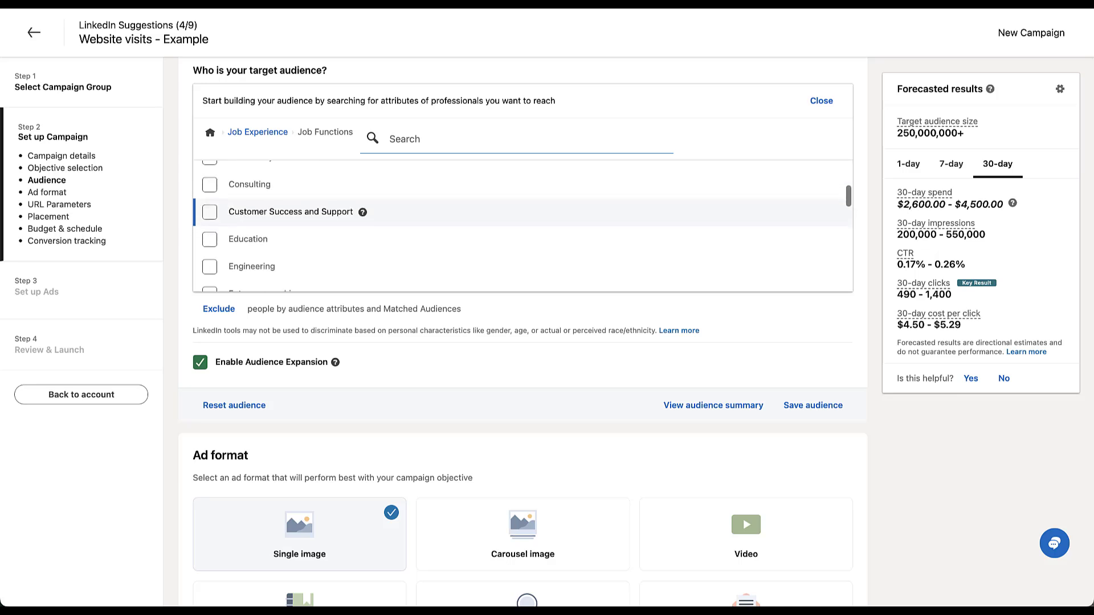
key("Up")
key("Down")
key("Down")
key("Down")
key("Down")
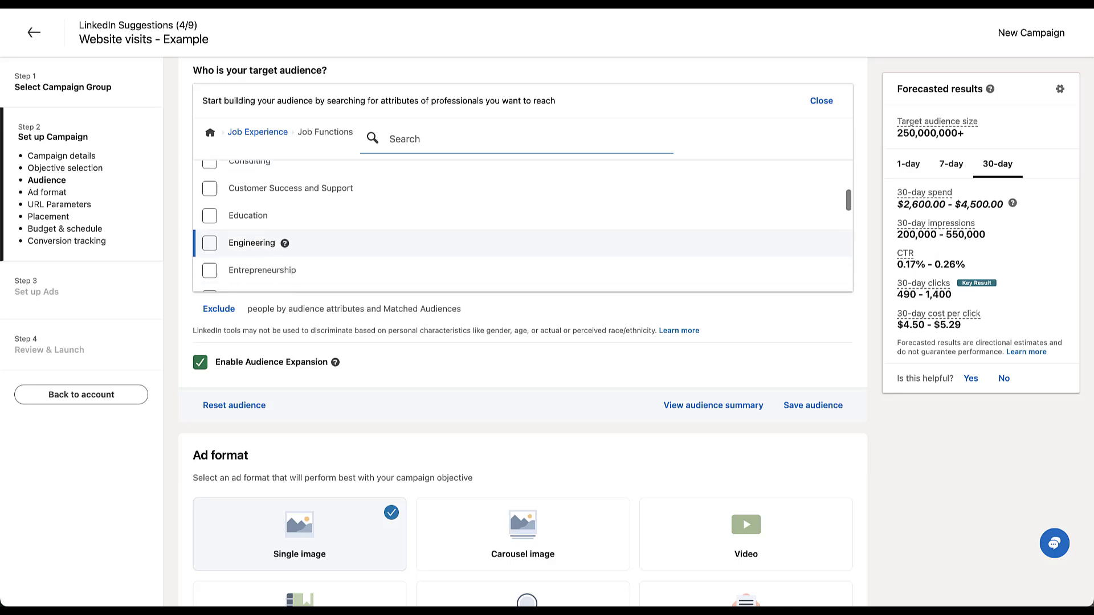
key("Down")
key("Down")
key("Down")
key("Down")
key("Down")
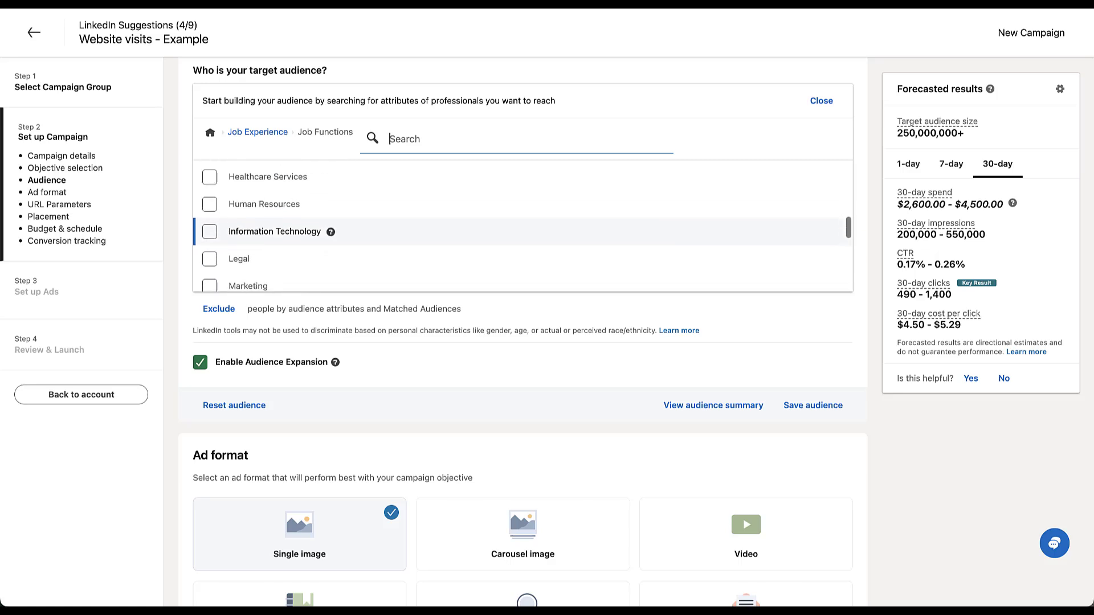
key("Down")
key("Down")
key("Down")
key("Down")
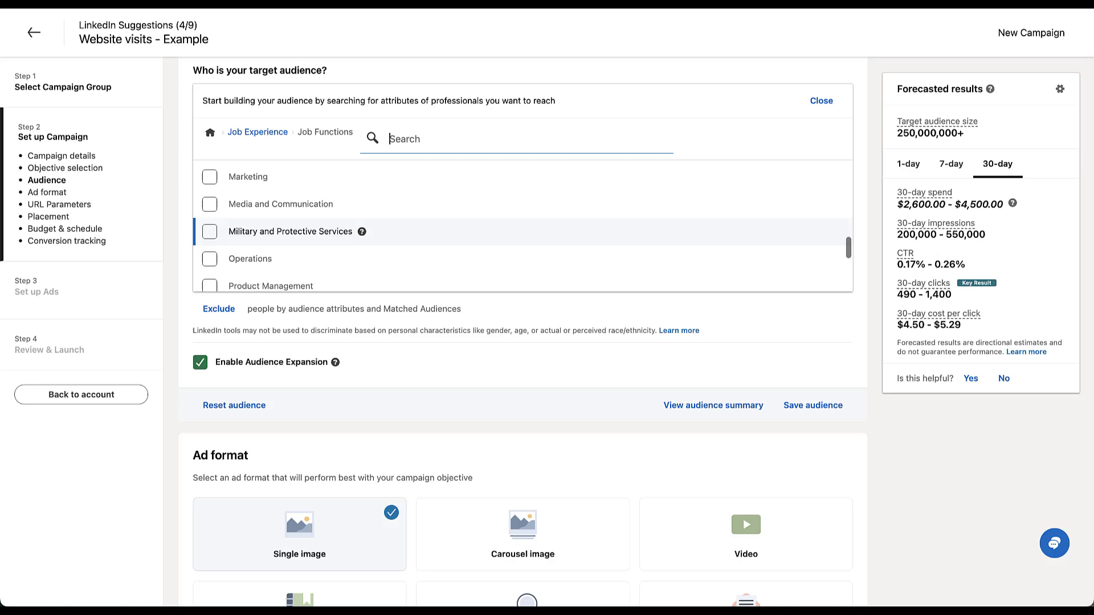
key("Down")
key("Down")
key("Down")
key("Down")
key("Down")
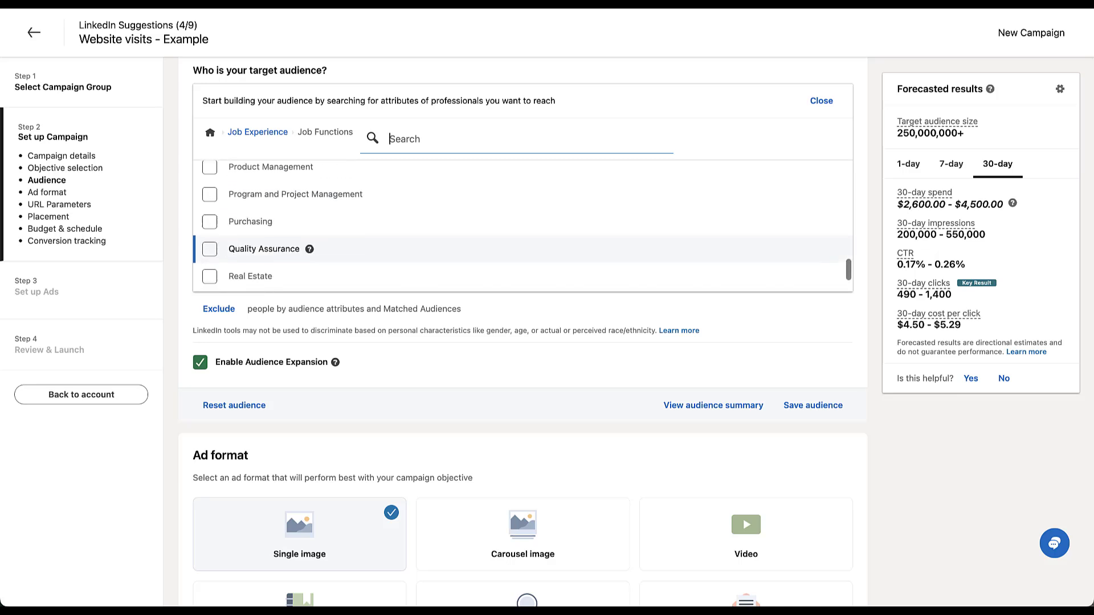
key("Down")
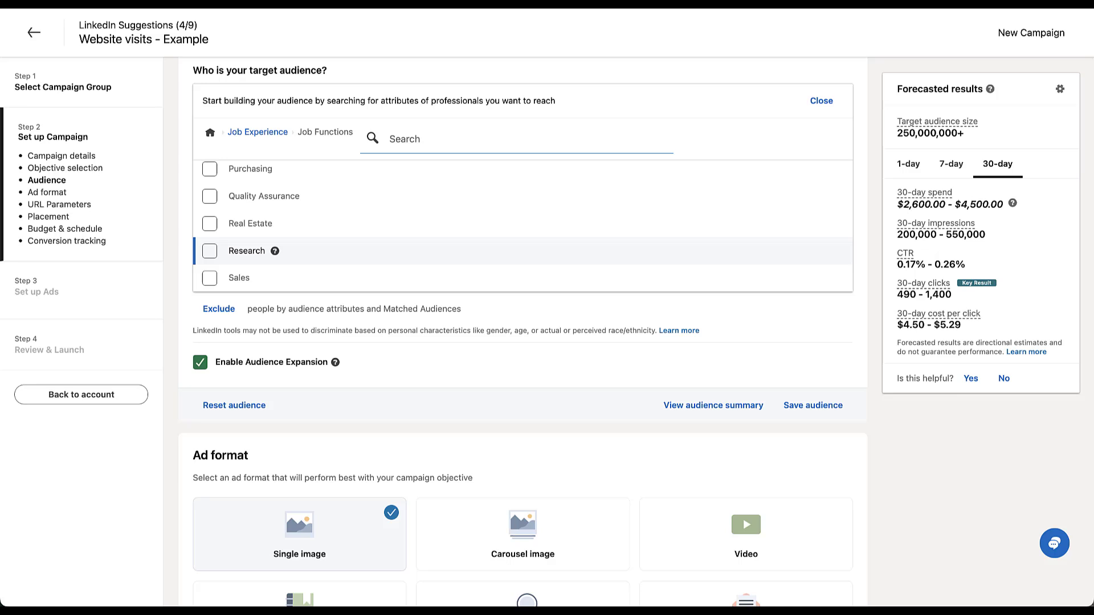
- Examine the list of job seniorities available under the Job Experience criteria, from Unpaid through Owner
left_click(258, 132)
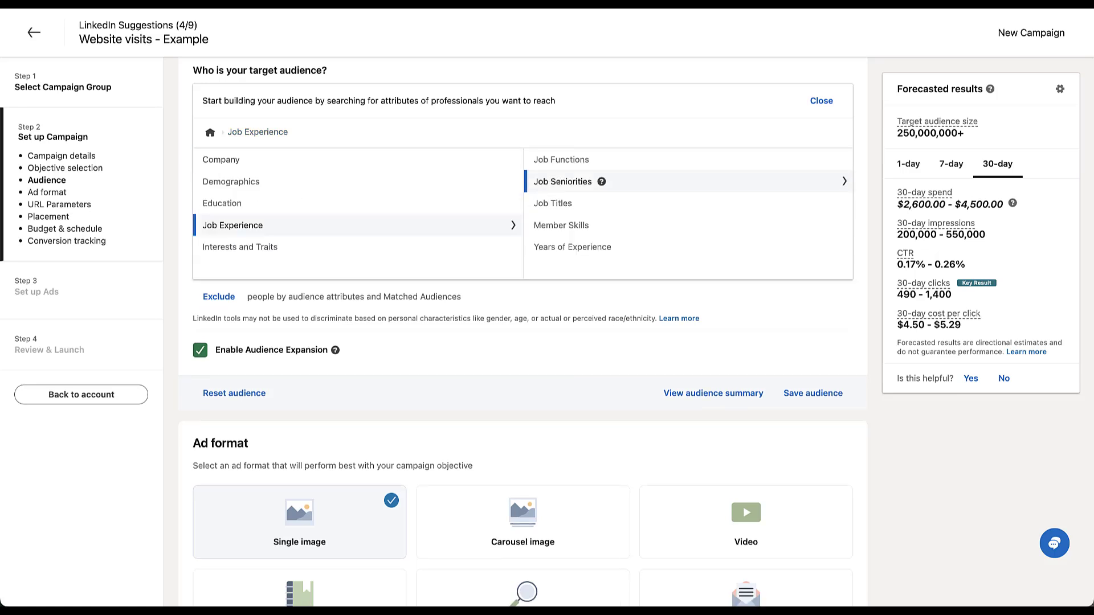
key("Right")
key("Down")
key("Up")
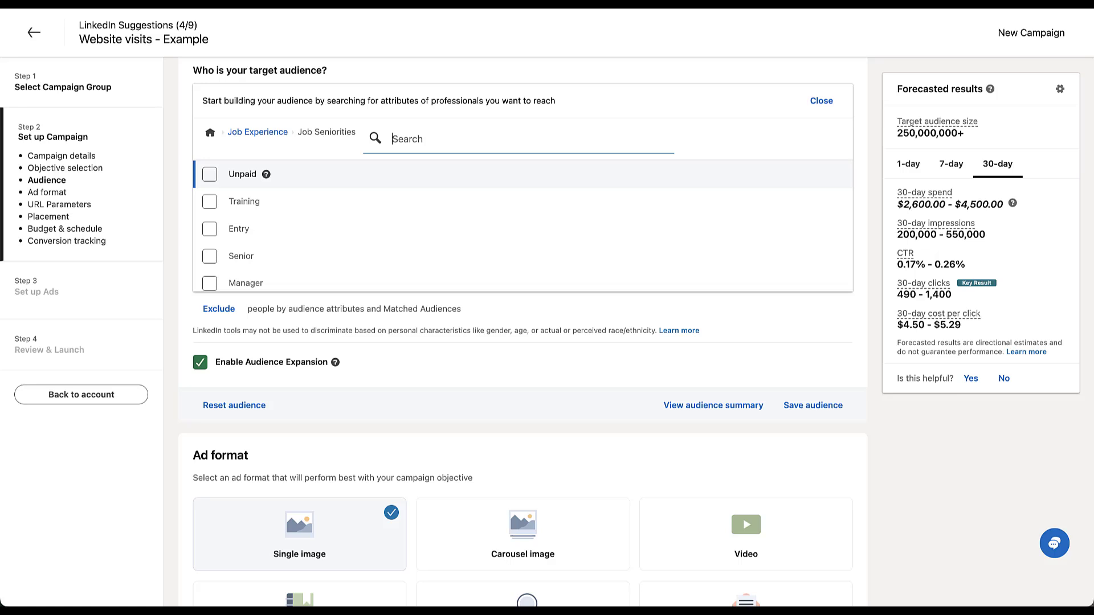
key("Down")
key("Down")
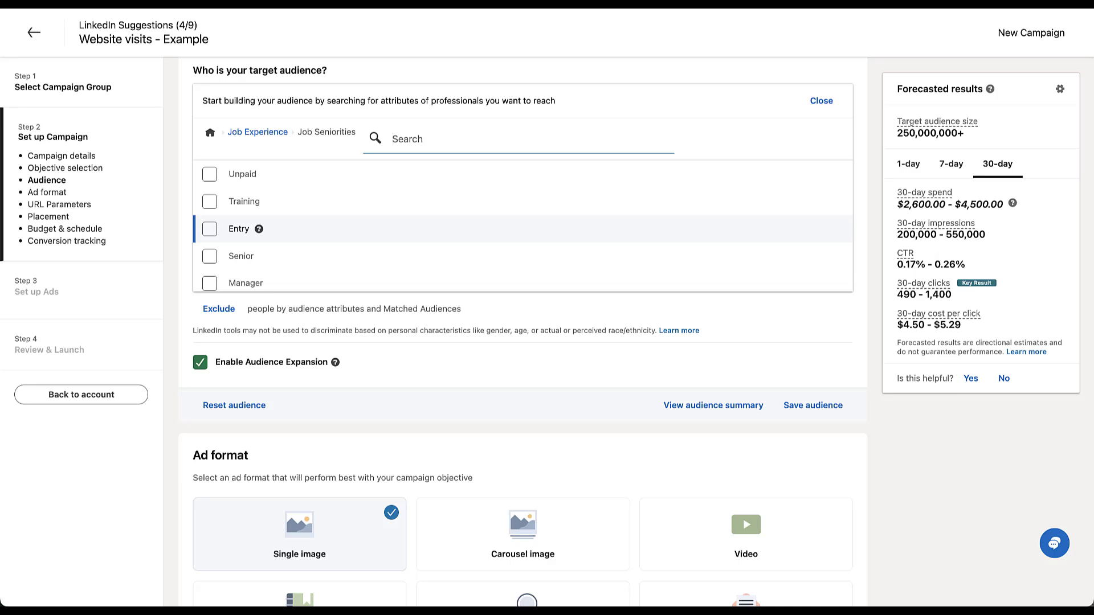
scroll(522, 226, "down", 3)
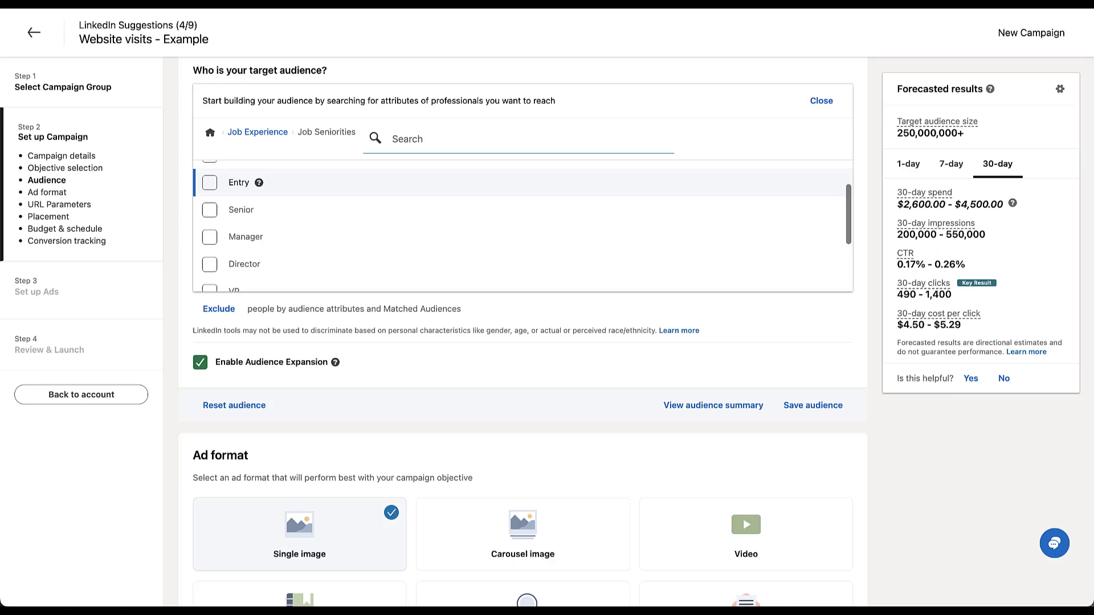
scroll(522, 223, "down", 3)
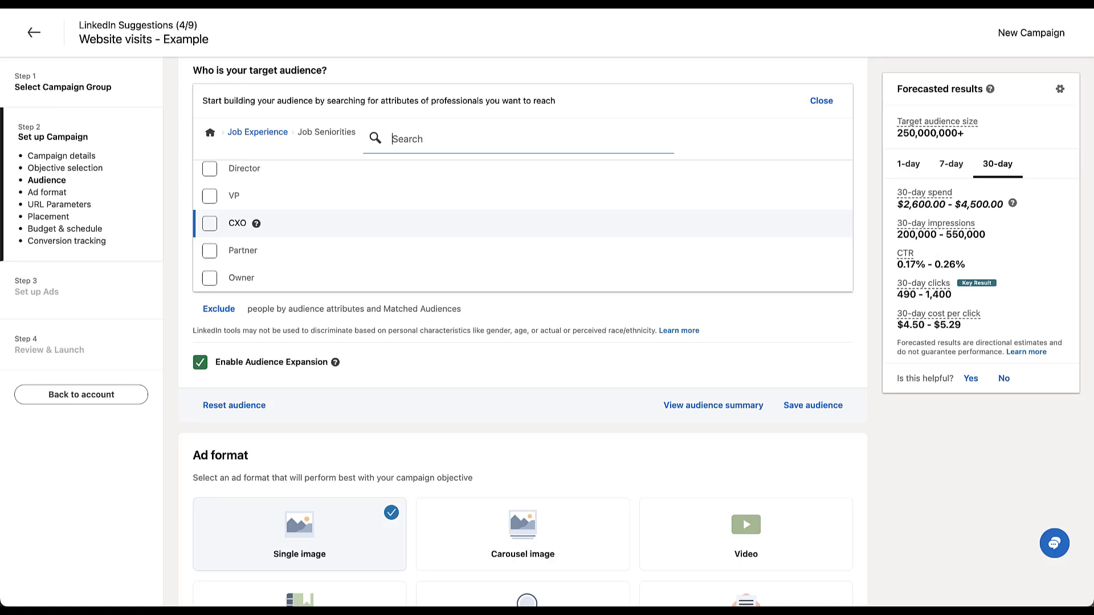
scroll(522, 223, "up", 1)
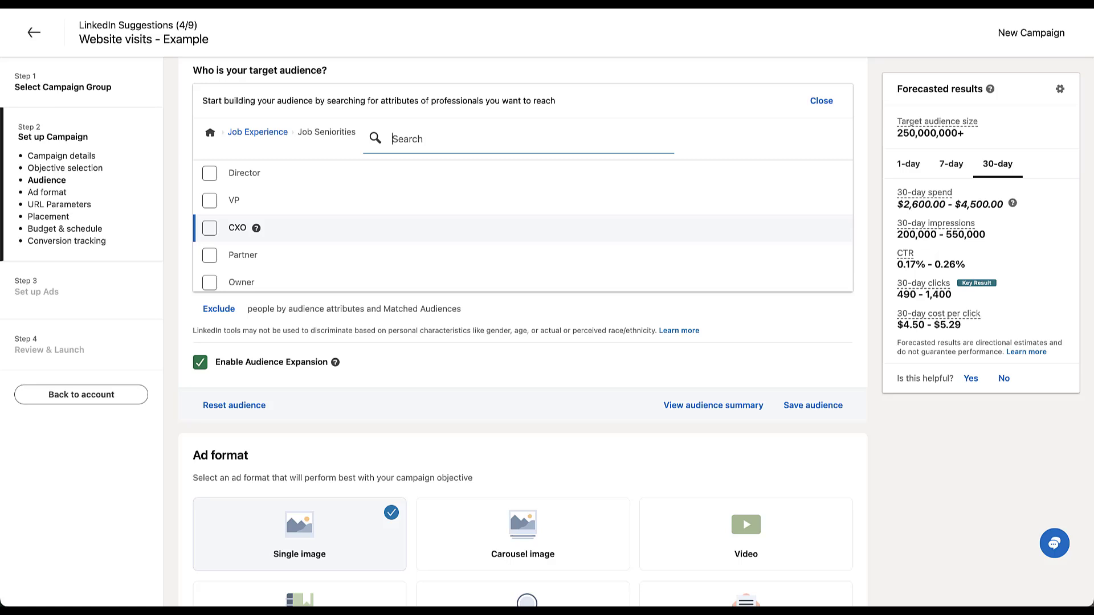
- Search the Job Titles criteria for "VP of Marketing" and examine the matching titles
left_click(257, 132)
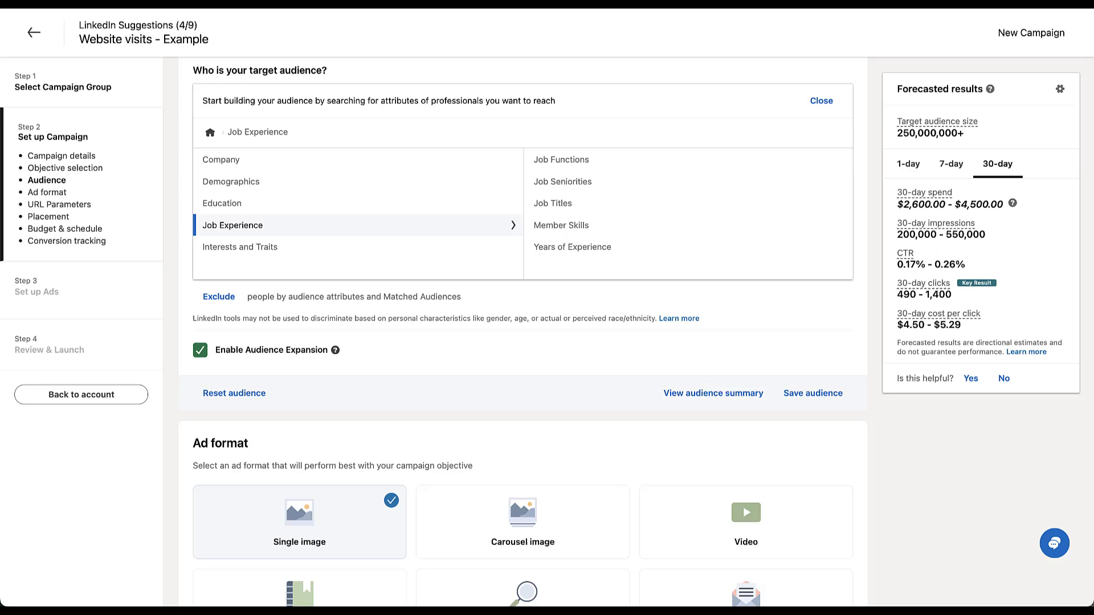
left_click(553, 203)
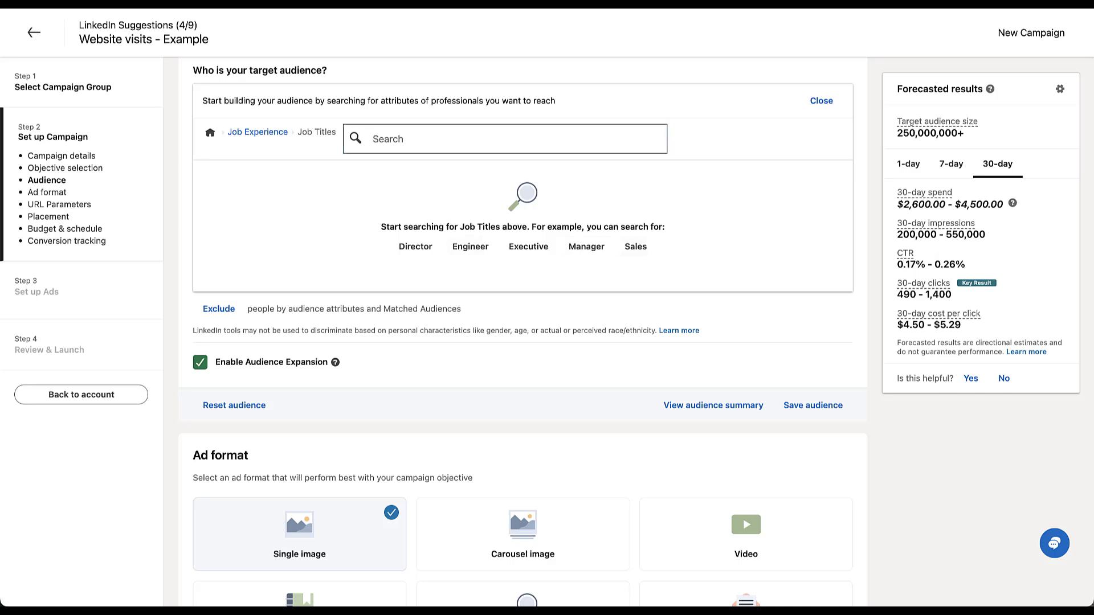
type("VP of Marketing")
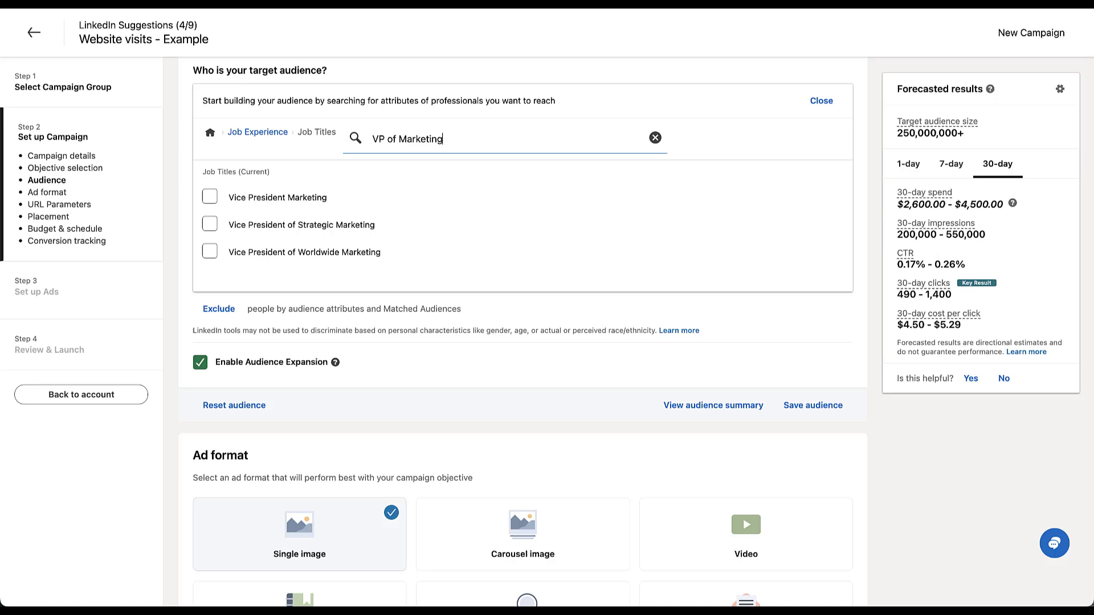
key("Down")
key("Down")
key("Up")
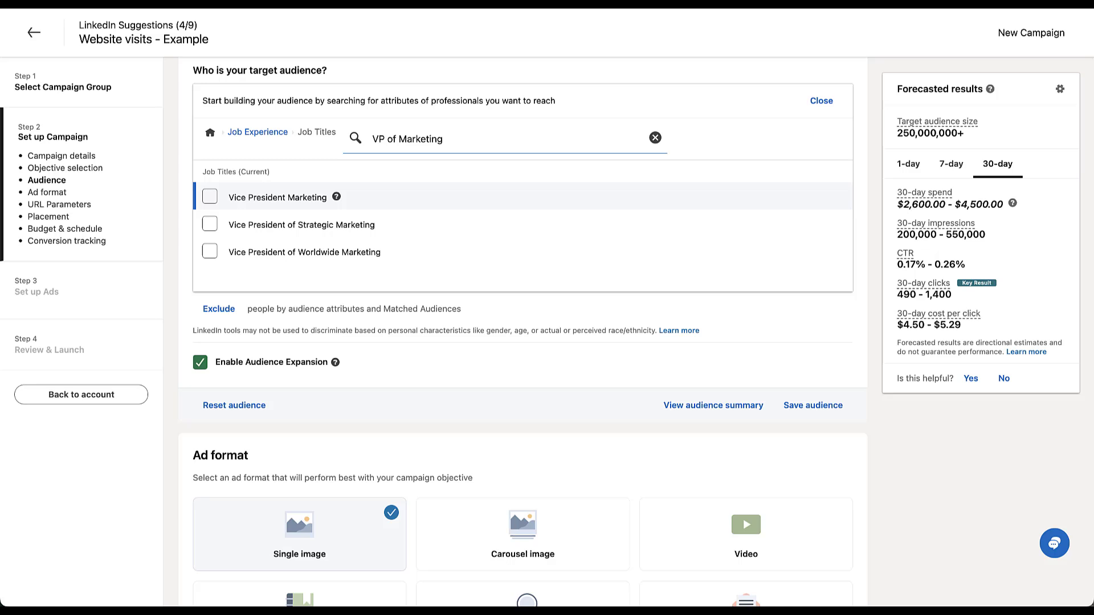
- View the Member Skills criteria, then return to the Job Experience categories without adding a skill
left_click(257, 132)
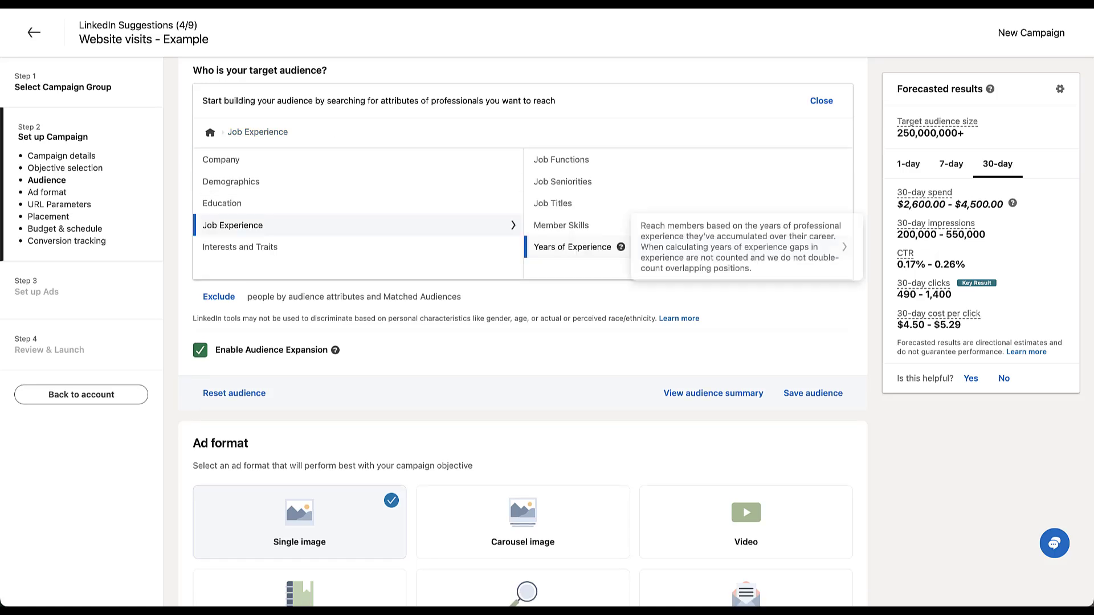
left_click(562, 225)
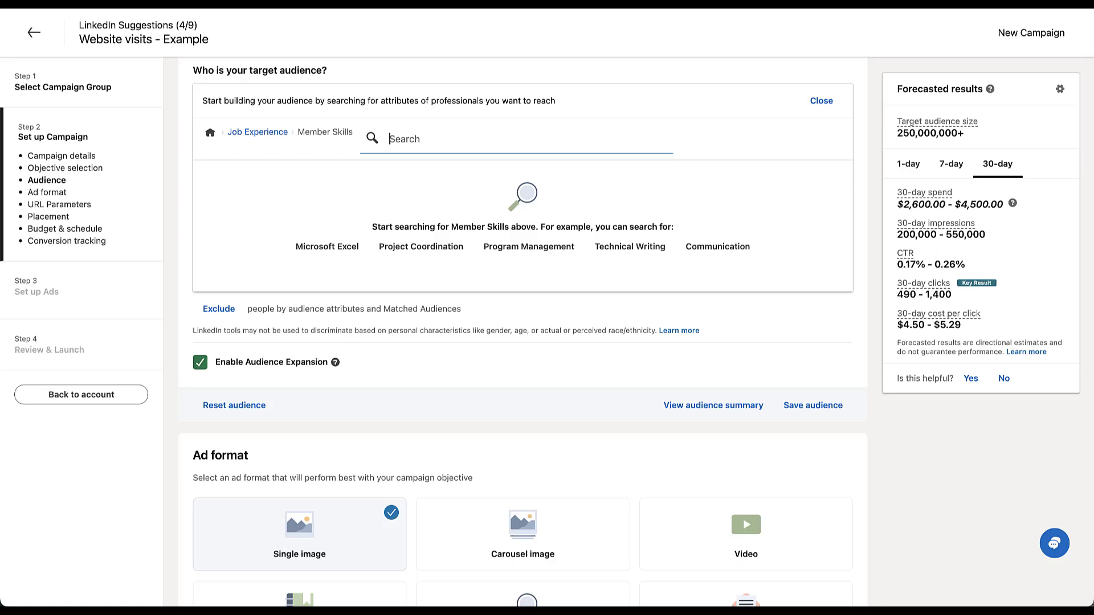
left_click(257, 132)
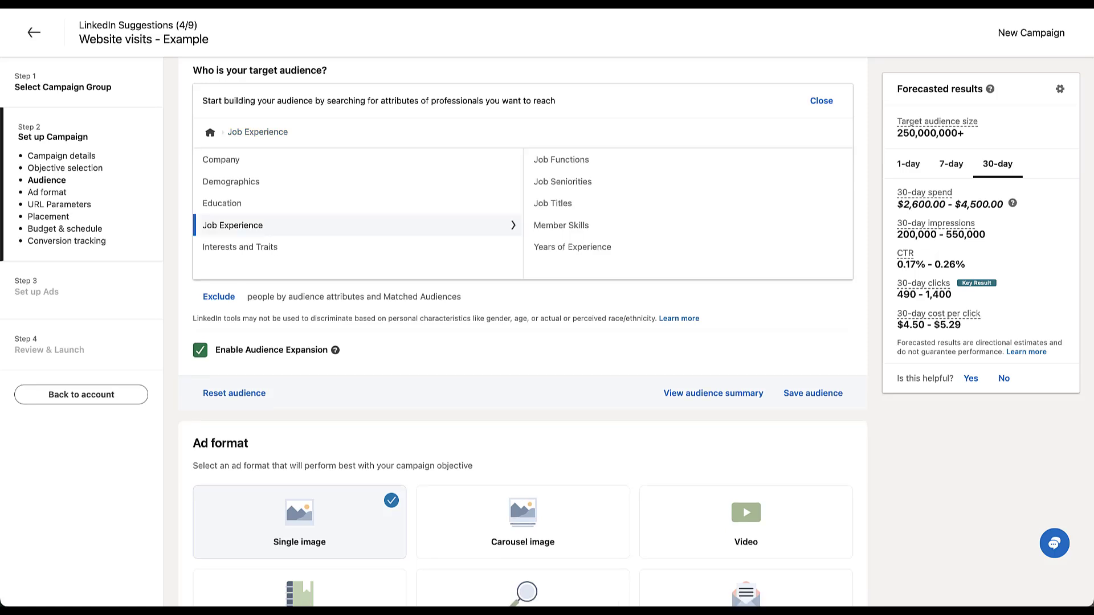
- Try targeting members by years of experience, starting from 4 years up to 12+ years
left_click(573, 246)
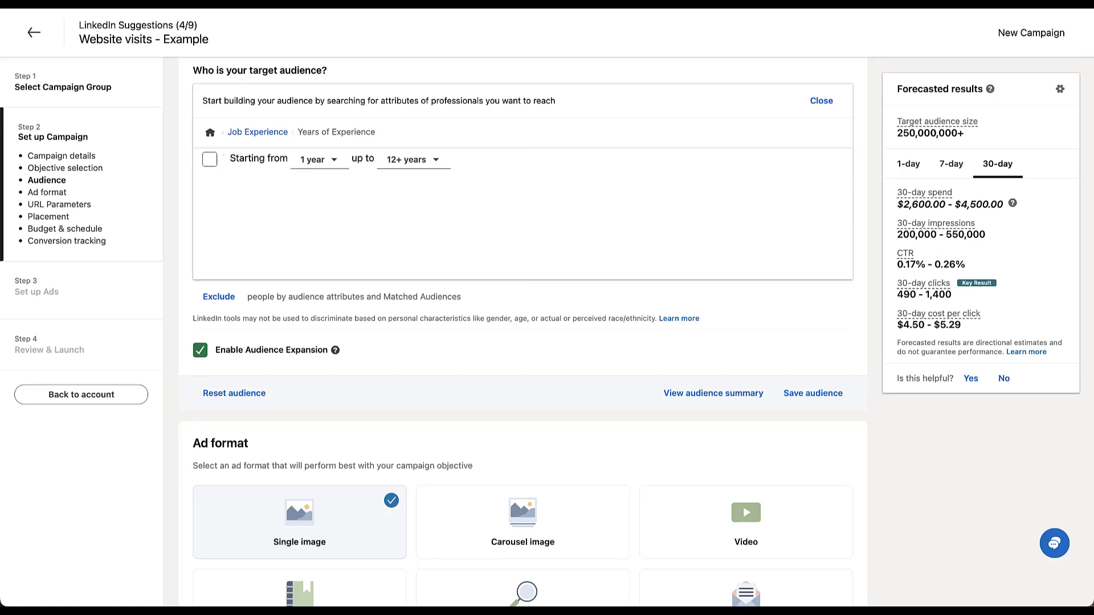
left_click(318, 160)
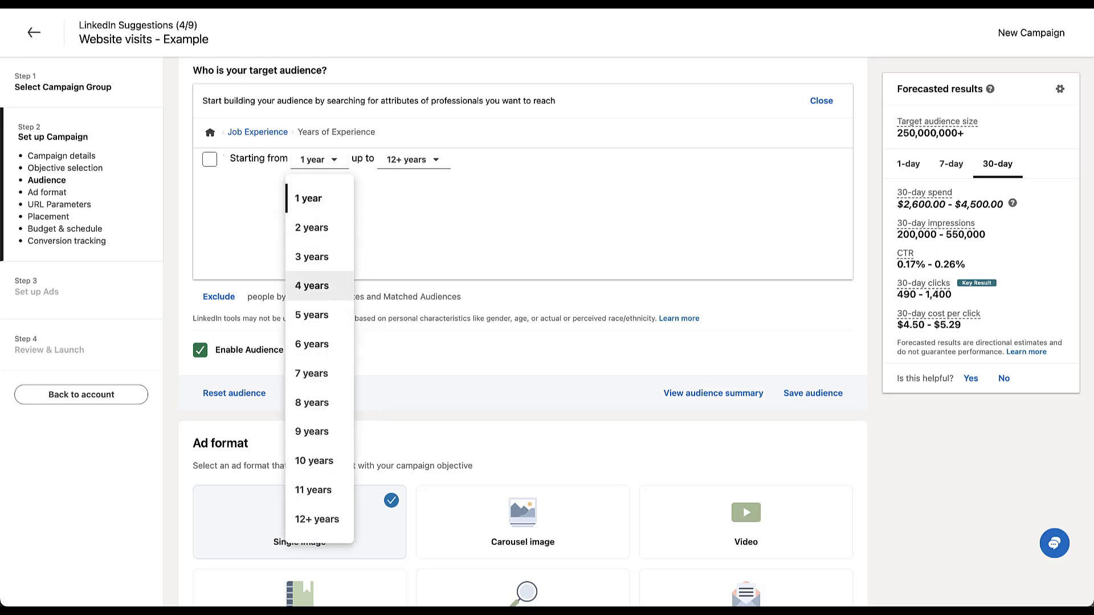
left_click(312, 286)
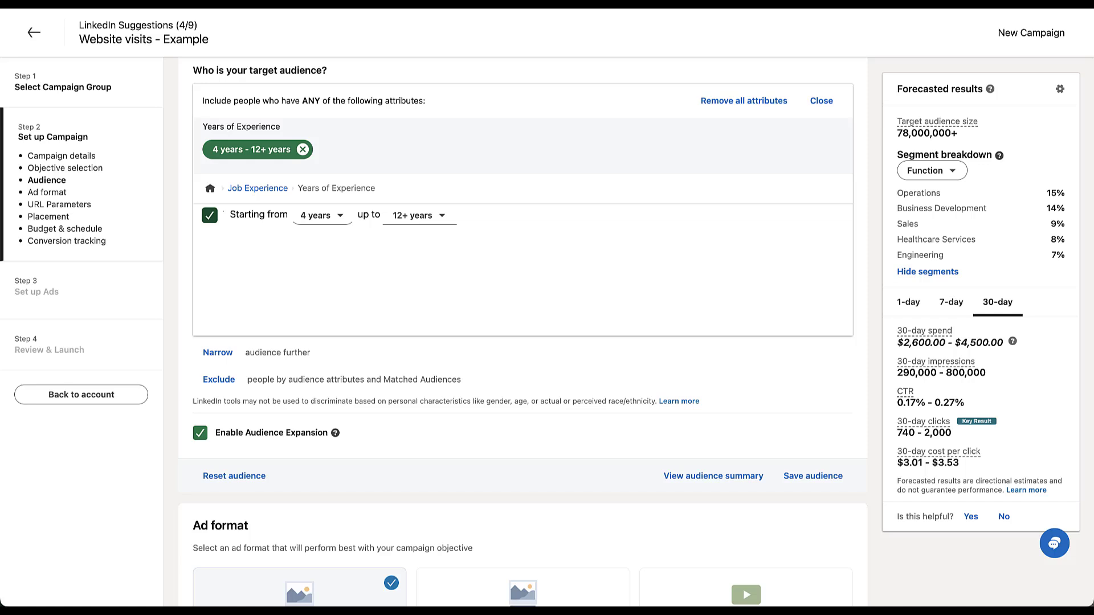
- Search the Member Groups criteria within Interests and Traits for "revenue" and examine the matching groups
scroll(523, 336, "down", 1)
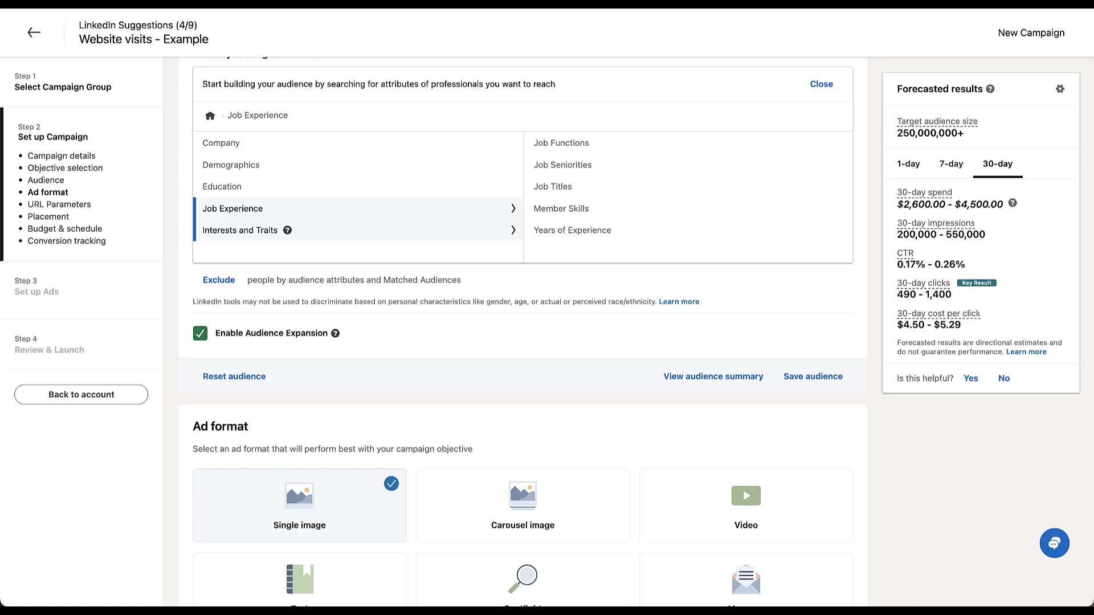
left_click(240, 230)
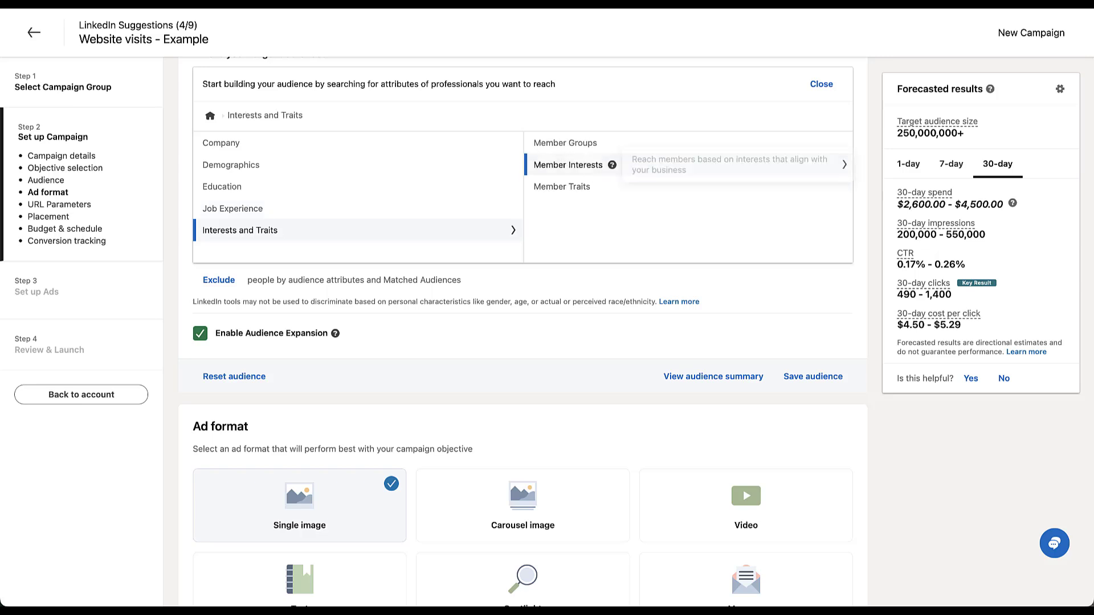
left_click(565, 143)
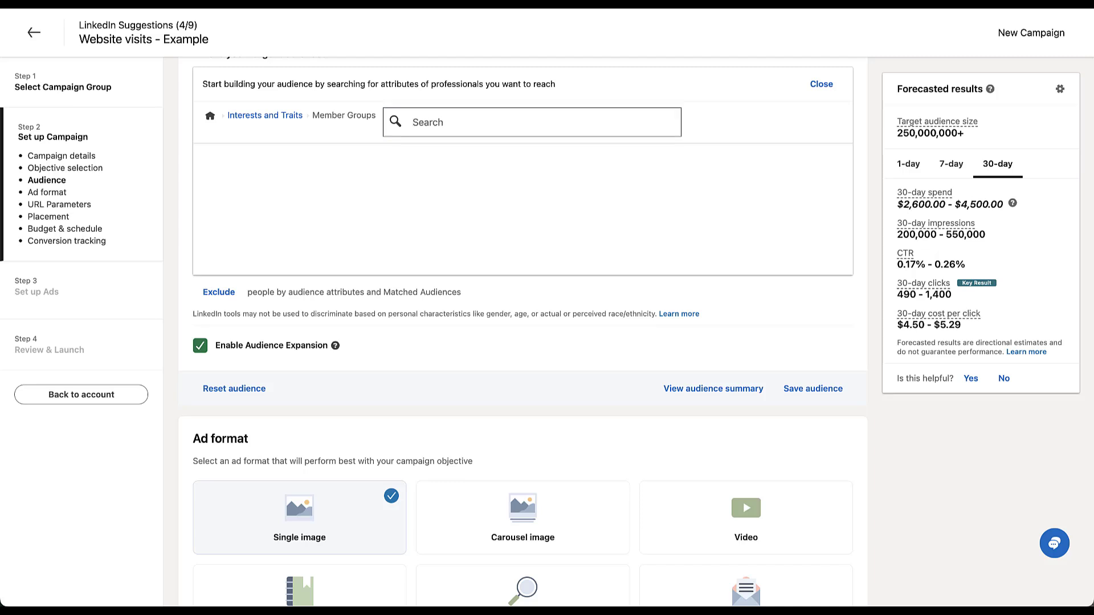
type("revenue")
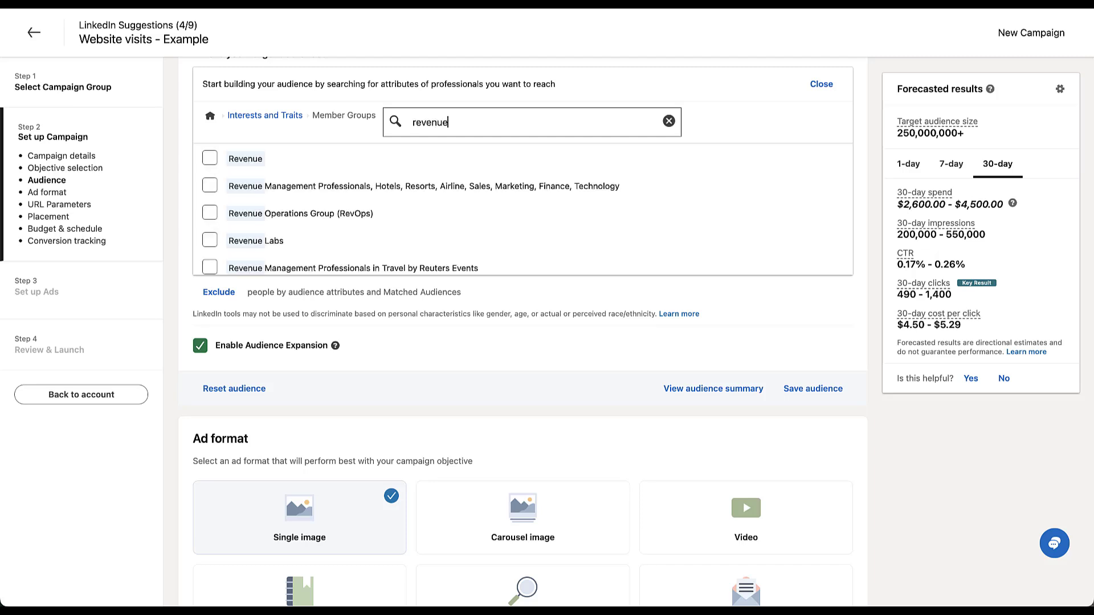
key("Down")
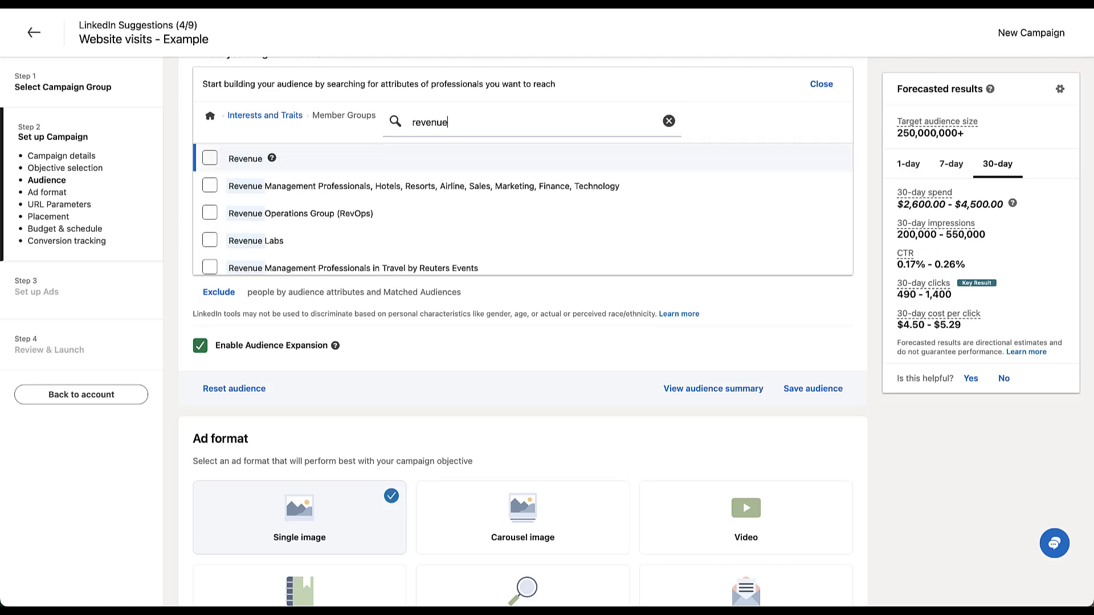
key("Down")
key("Down")
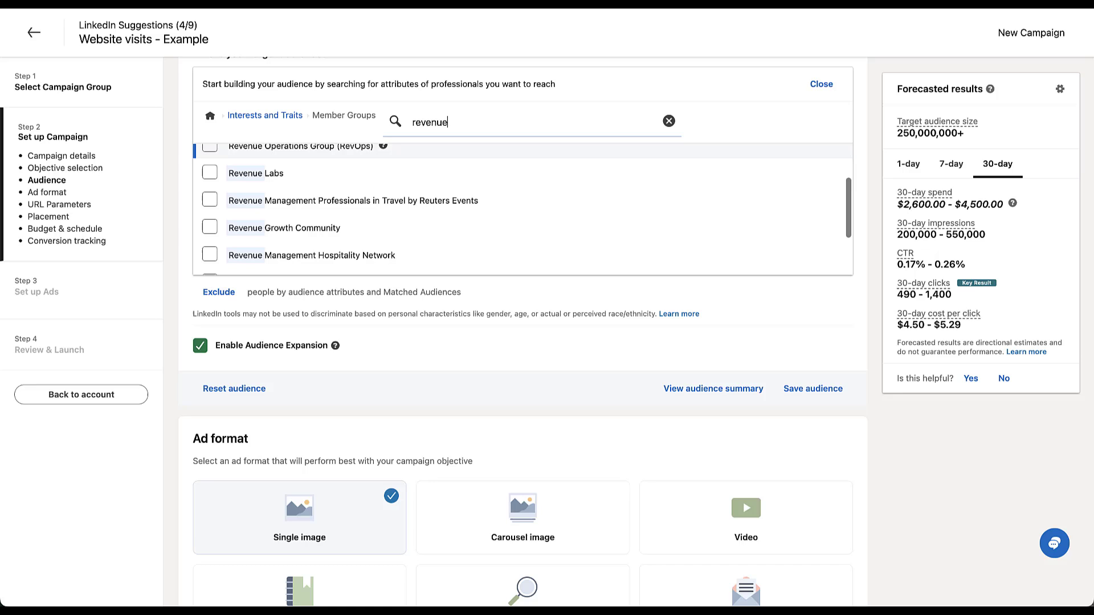
key("Down")
key("Down")
key("Down")
key("Down")
key("Down")
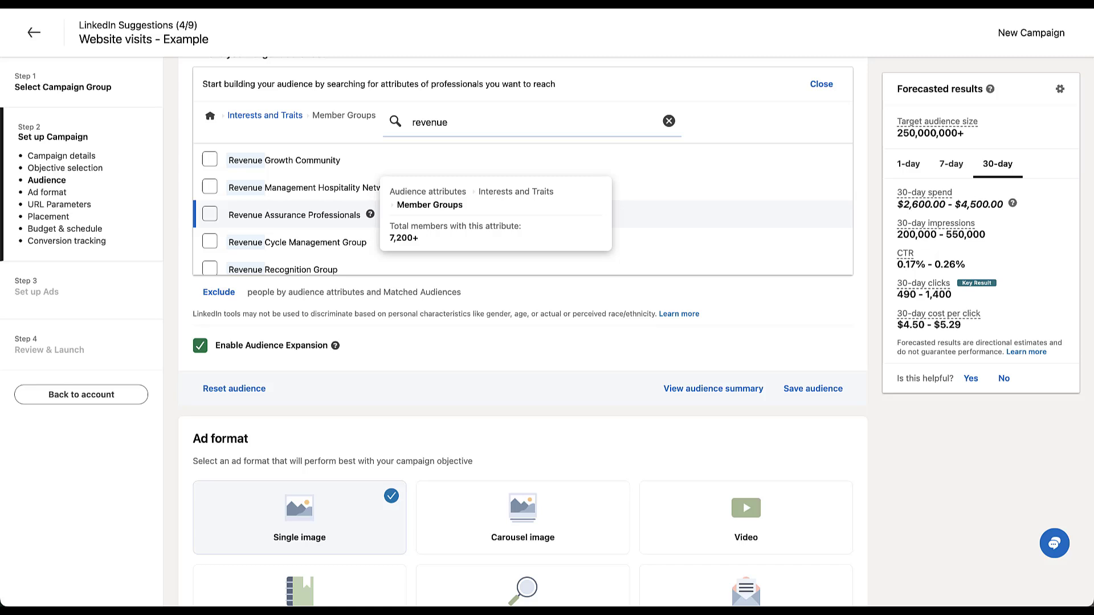
key("Down")
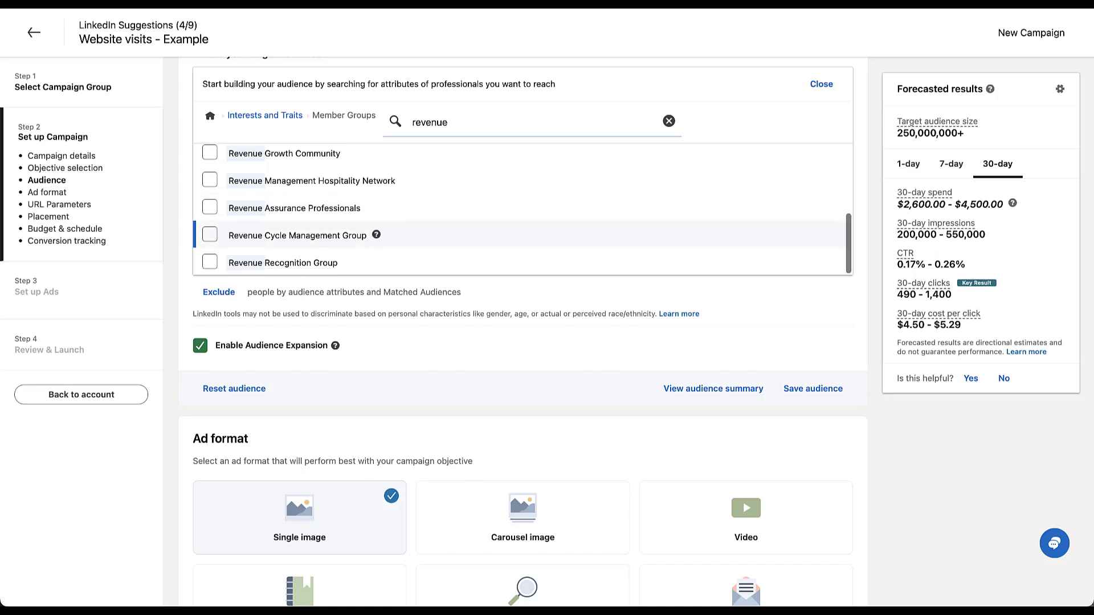
key("Up")
key("Up")
key("Up")
key("Up")
key("Up")
key("Up")
key("Up")
key("Up")
key("Up")
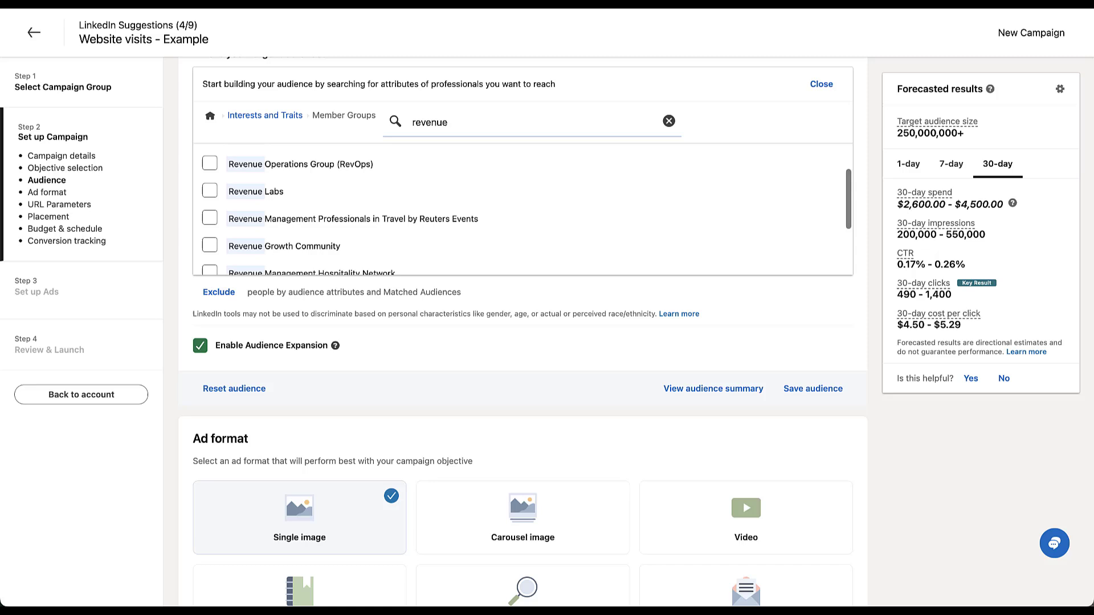
key("Up")
key("Up")
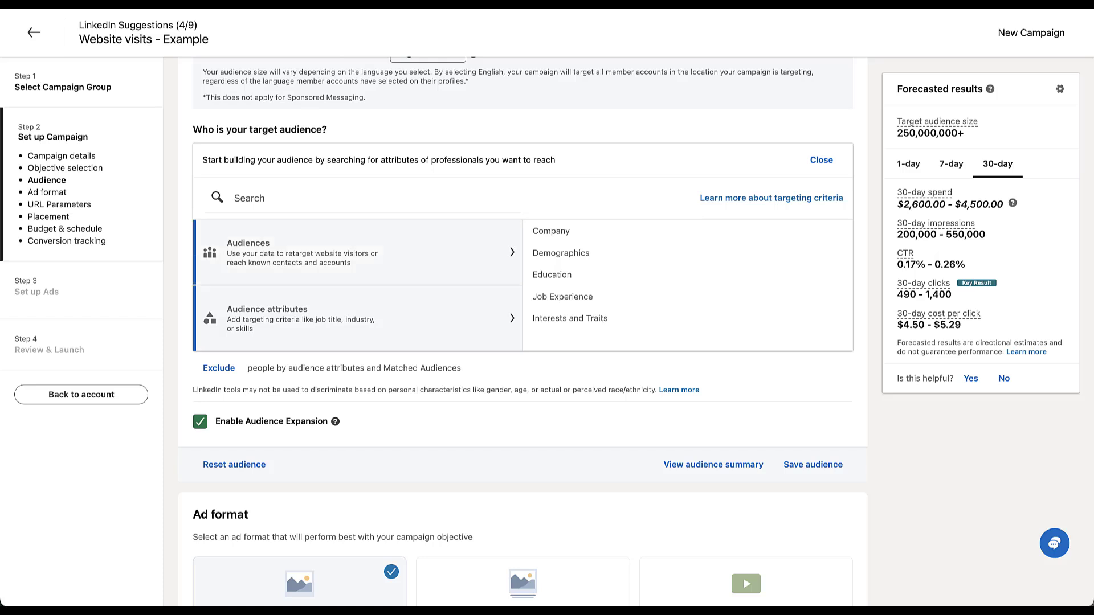
- Go to the ad account's Audiences page and start creating a matched audience
left_click(357, 252)
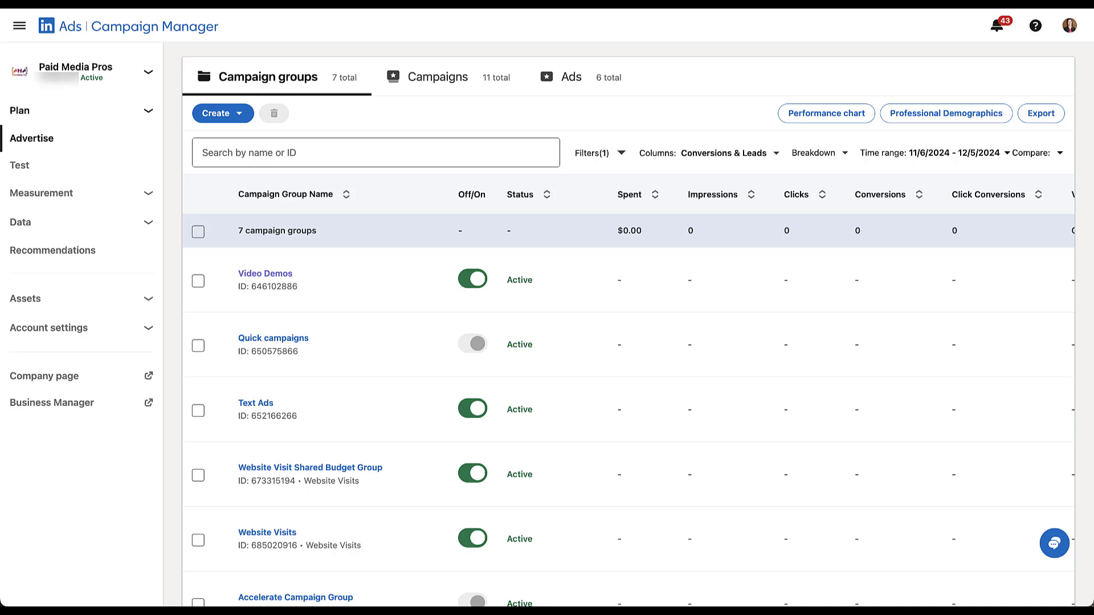
left_click(20, 111)
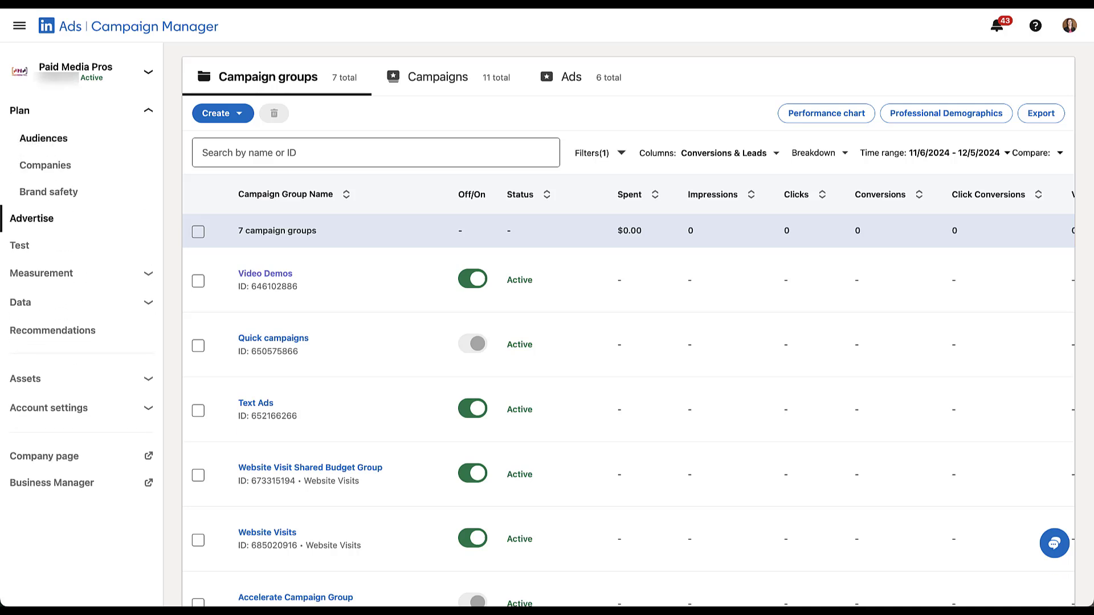
left_click(43, 138)
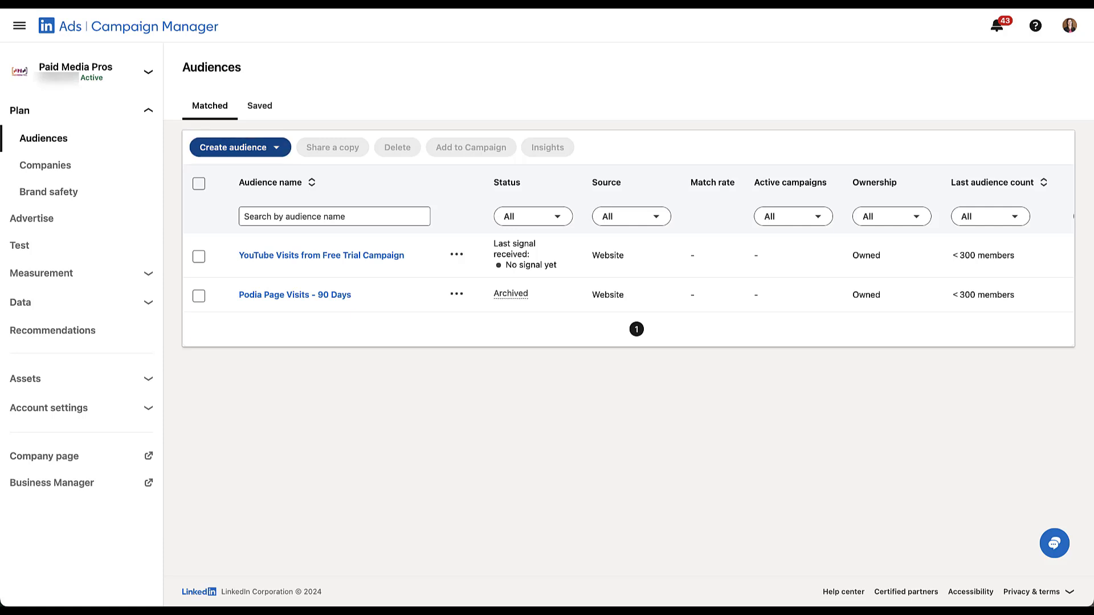
left_click(233, 147)
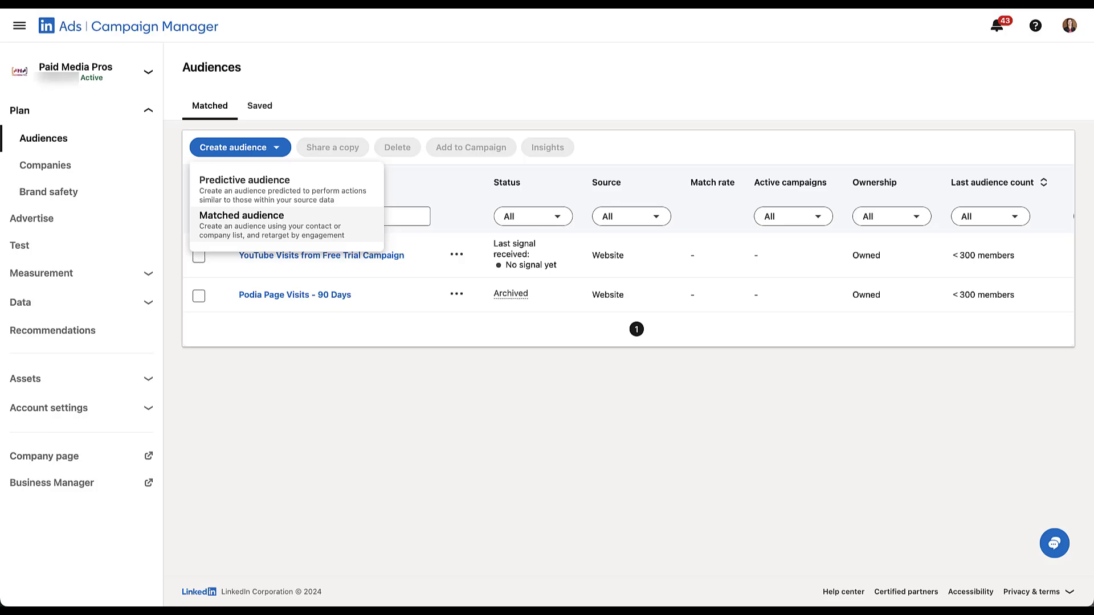
left_click(242, 222)
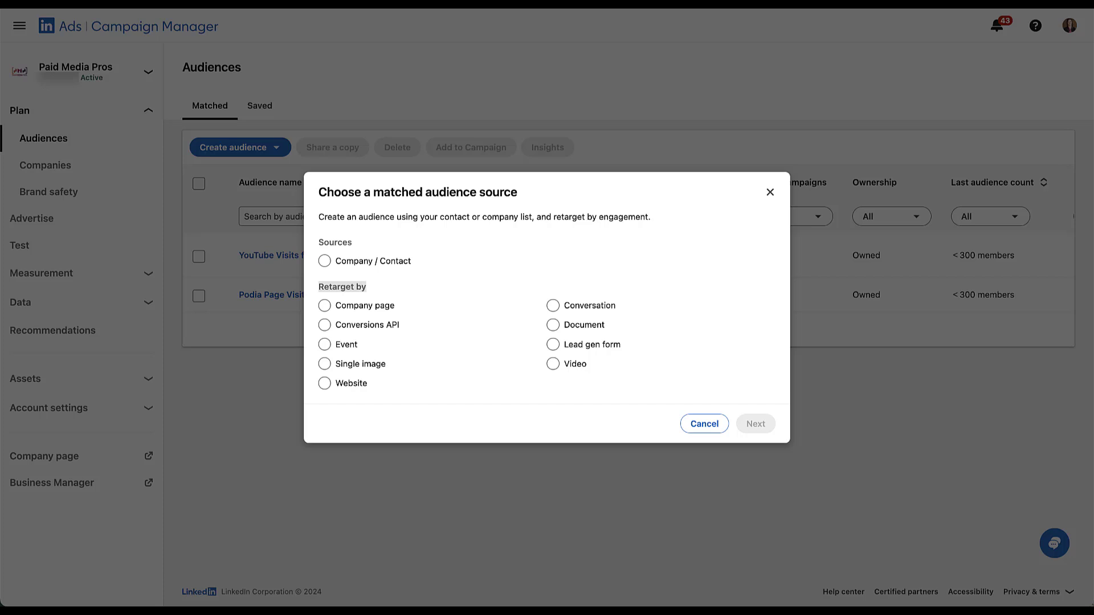
- Choose Company page as the retargeting source and view the engagement options for a company page audience
left_click(325, 306)
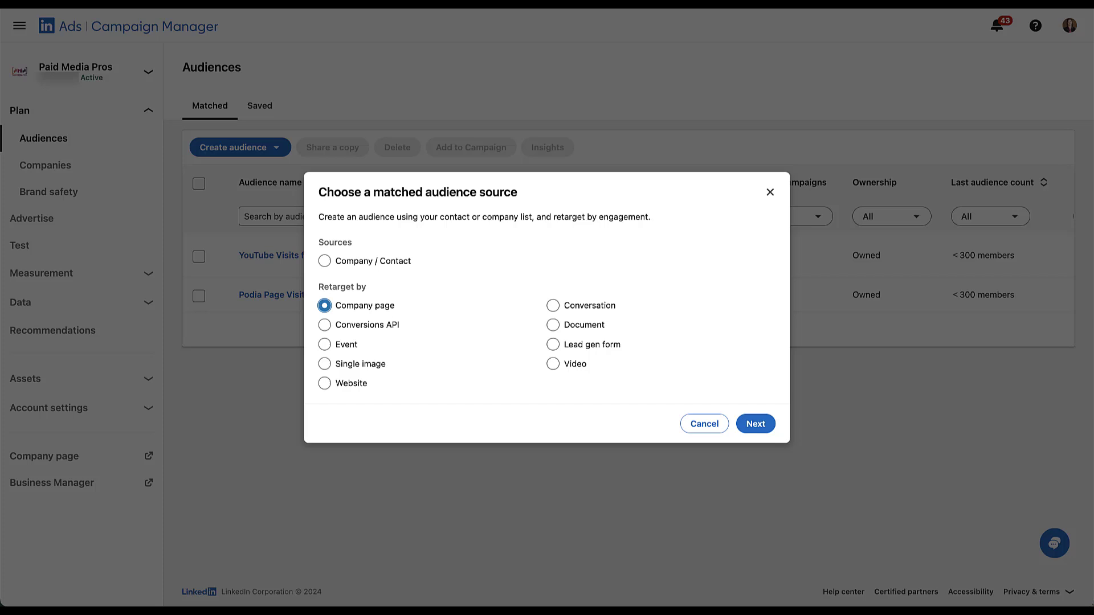
left_click(755, 424)
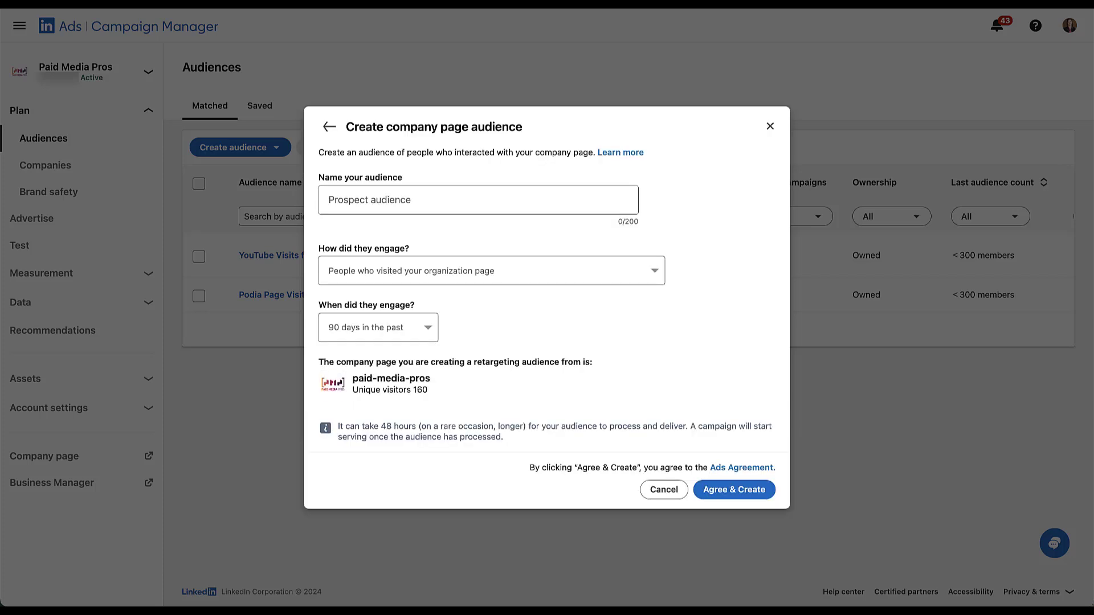
left_click(492, 271)
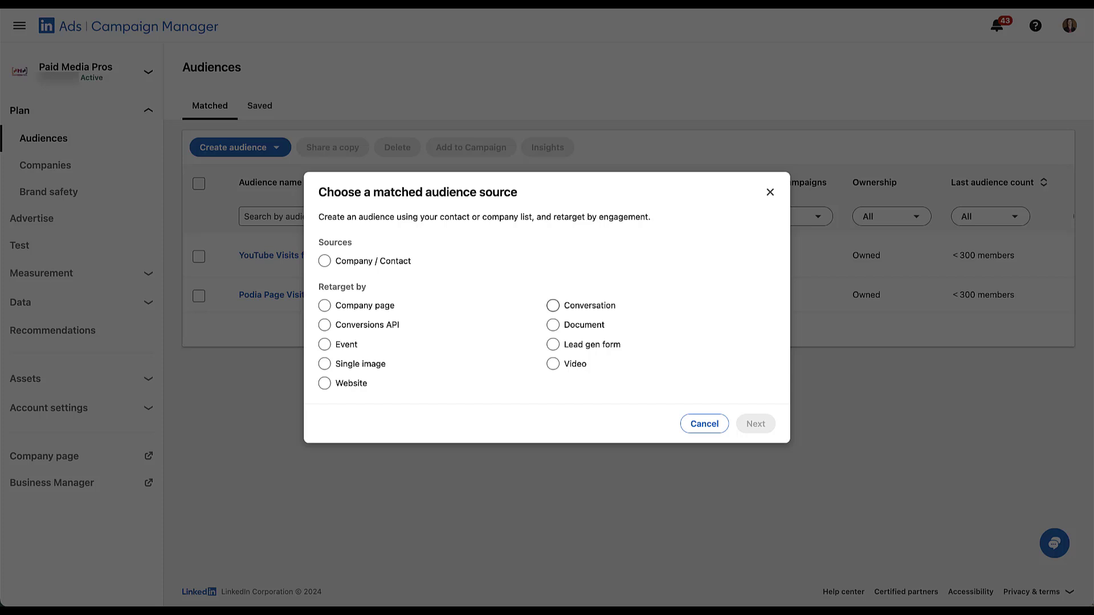
- Go through the Conversation, Document, Lead gen form, Video, Single image and Event retargeting sources for the matched audience
left_click(553, 306)
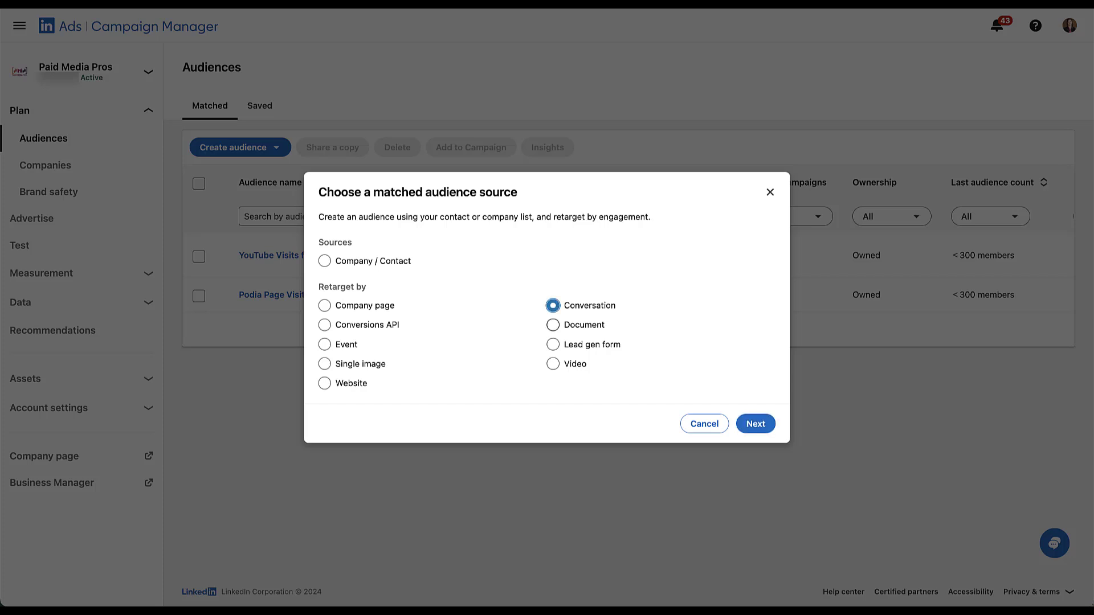
left_click(553, 325)
left_click(553, 344)
left_click(552, 363)
left_click(324, 364)
left_click(324, 344)
left_click(553, 325)
left_click(552, 344)
- Choose Website as the retargeting source and examine the engagement window and the website buttons available as actions
left_click(324, 383)
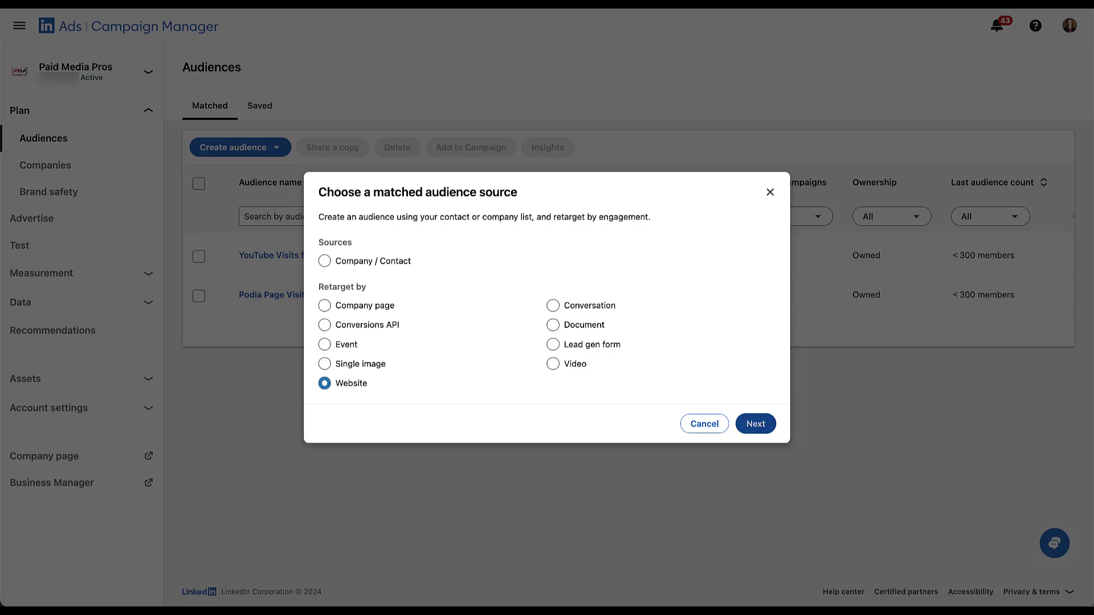
left_click(755, 424)
left_click(466, 135)
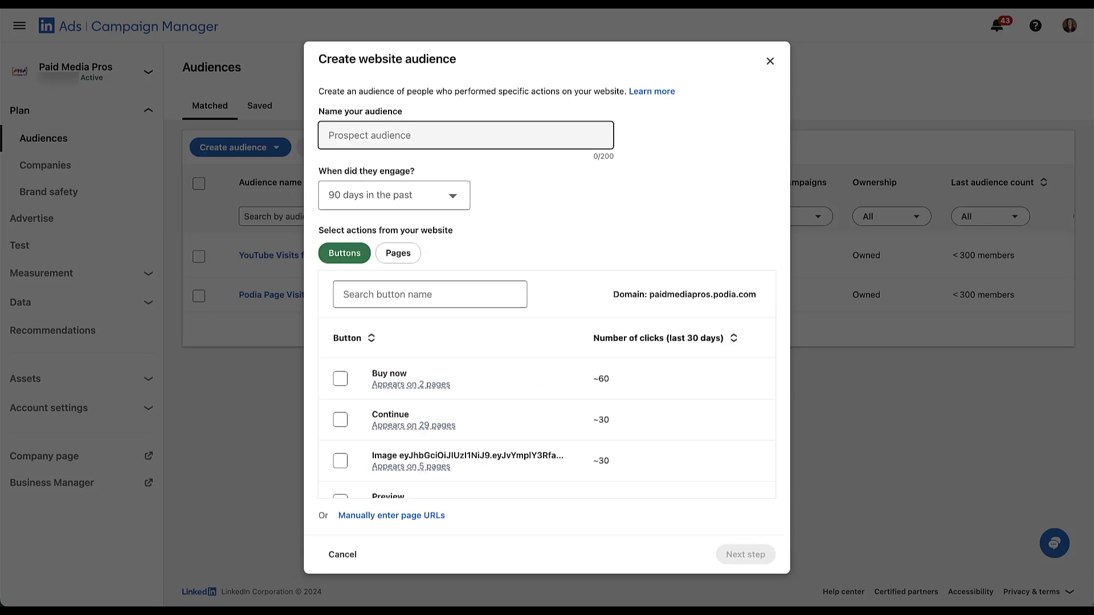
left_click(395, 196)
left_click(541, 211)
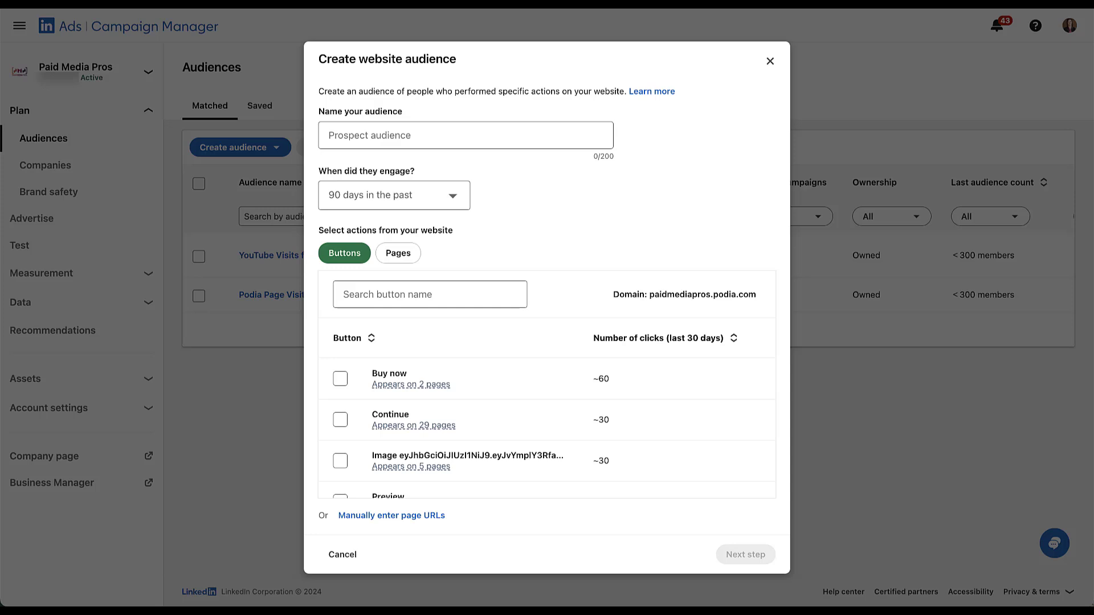
scroll(547, 385, "down", 5)
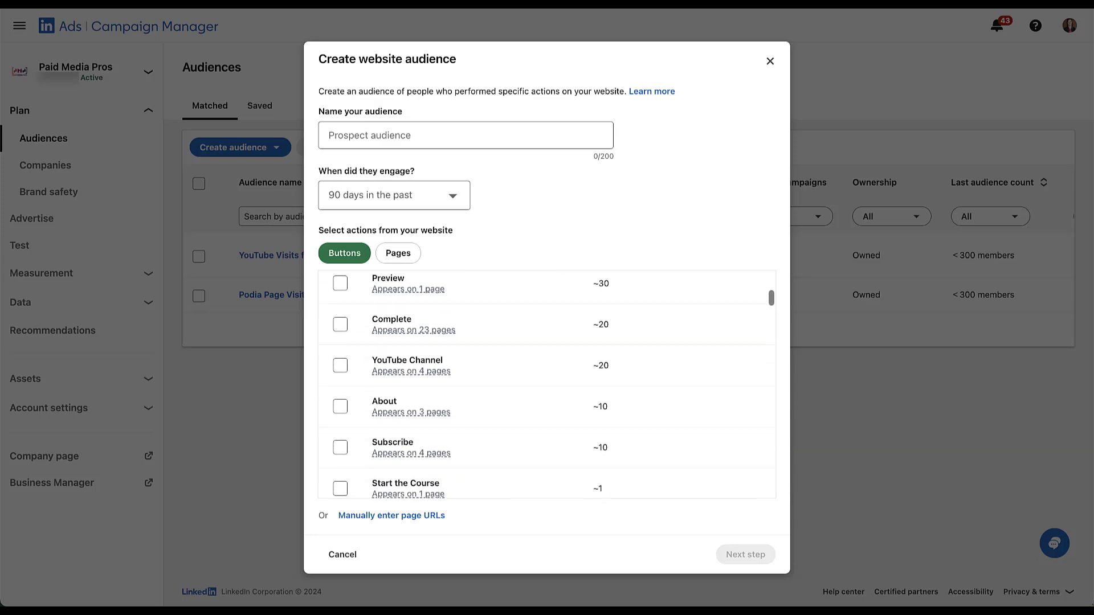
scroll(548, 384, "up", 4)
- Try basing the website audience on visits to the Lead Generation Master Class page and the Paid Media Pros home page
left_click(399, 253)
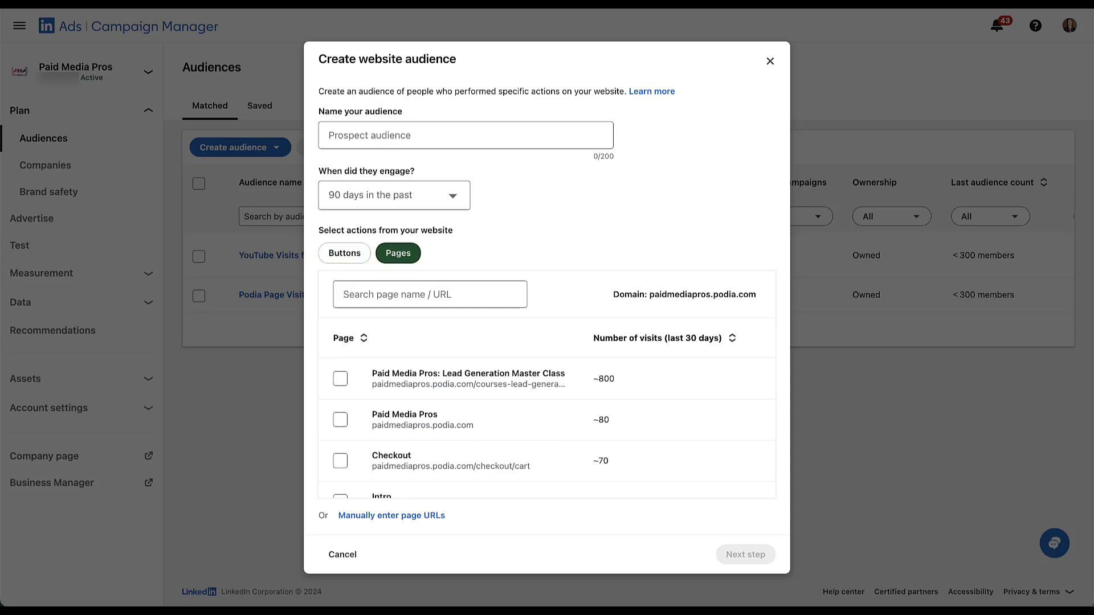
left_click(340, 379)
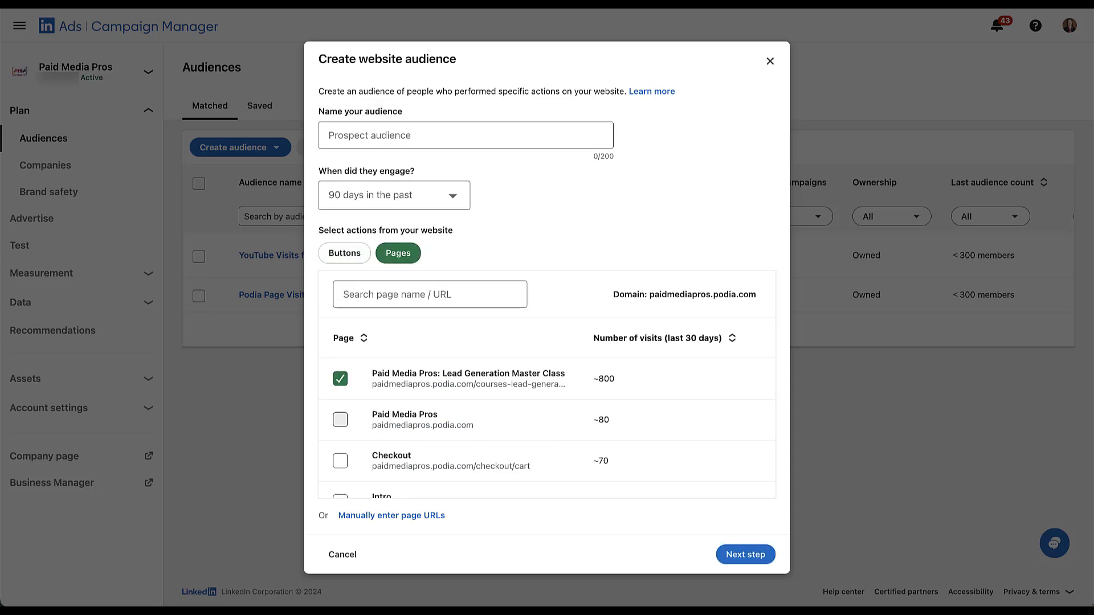
left_click(340, 420)
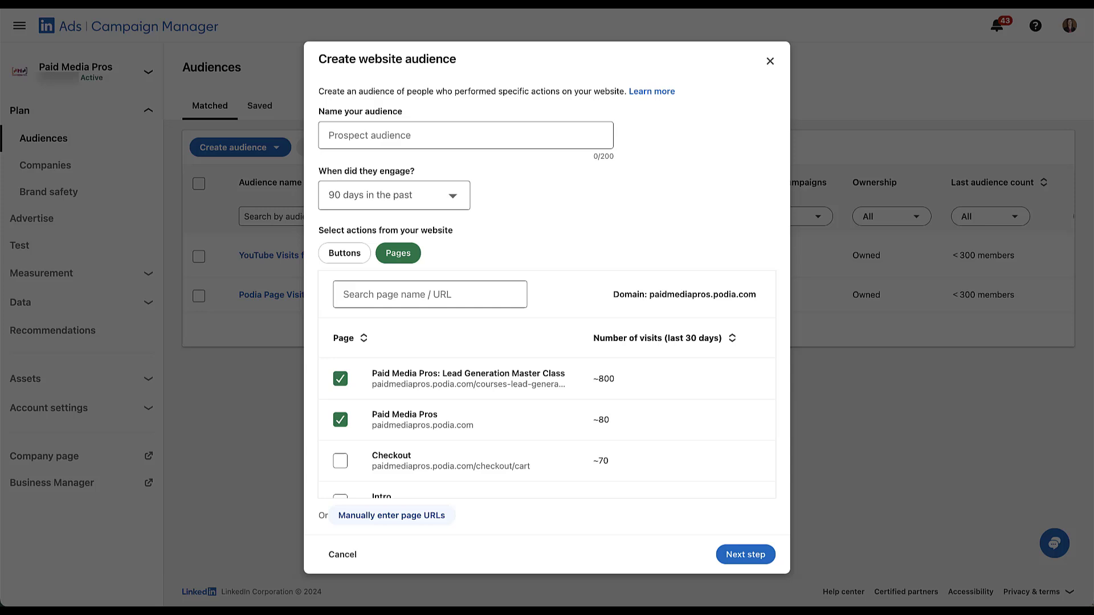
- Switch the website audience to manually entered page URLs, view the URL match conditions, and leave the audience setup without creating it
left_click(391, 515)
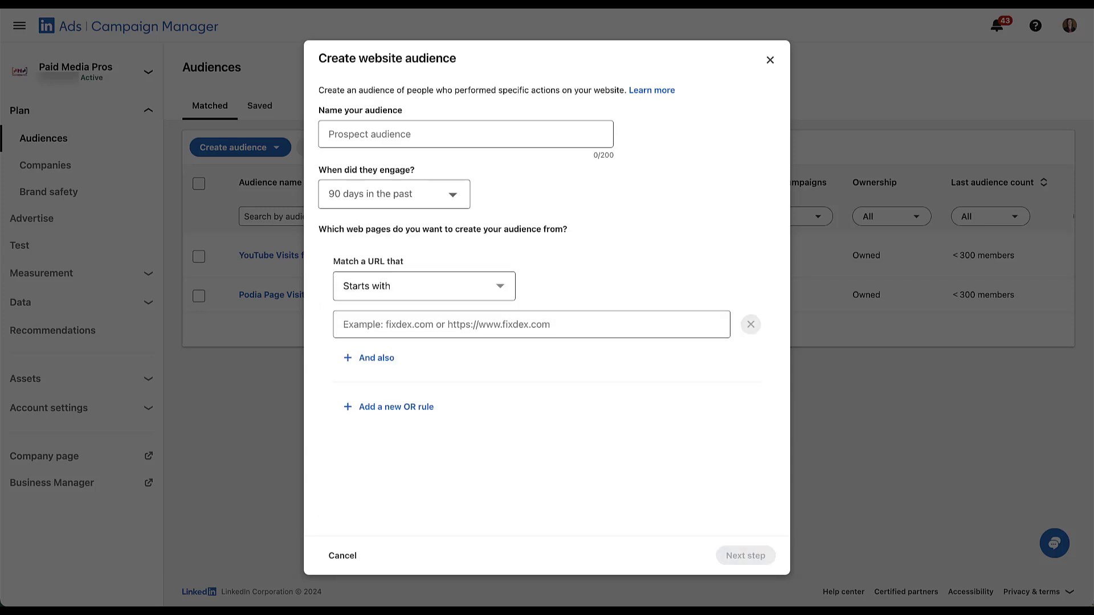
left_click(424, 287)
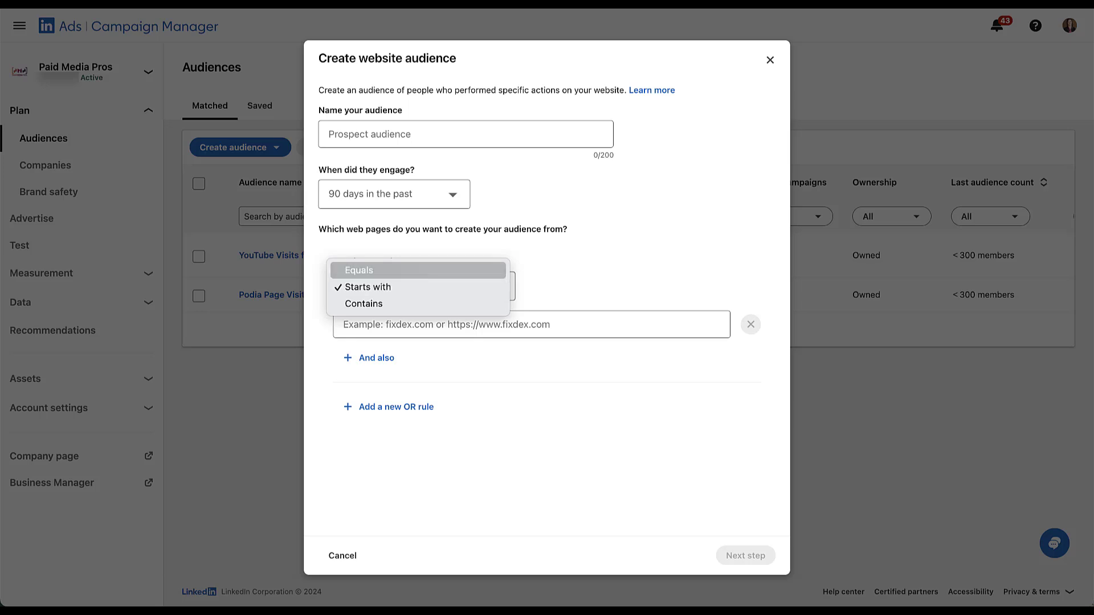
left_click(399, 304)
key("Tab")
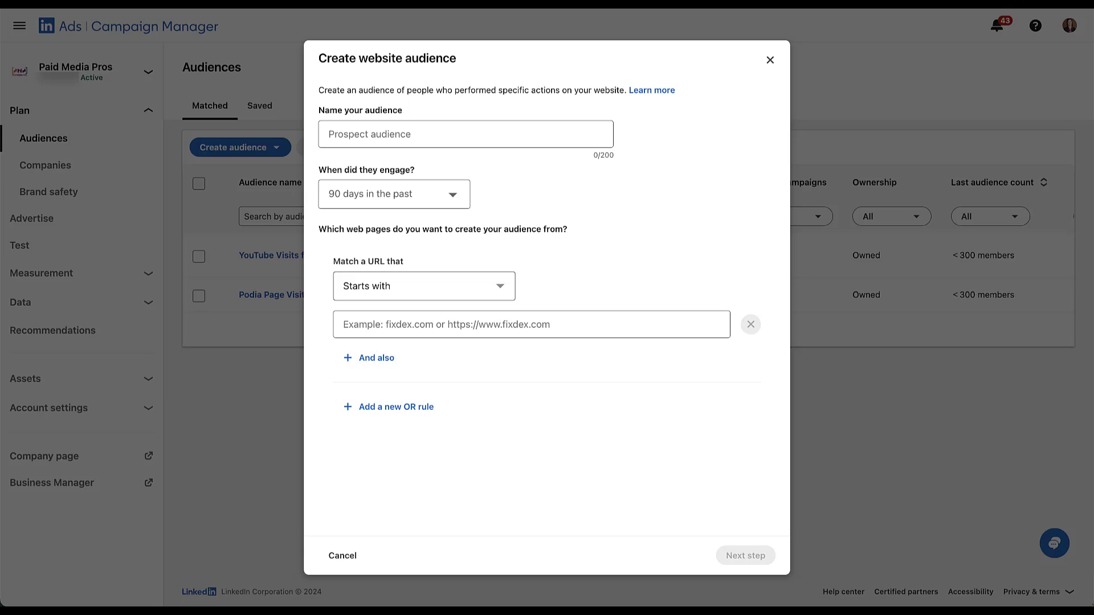
key("Tab")
key("Tab")
key("Escape")
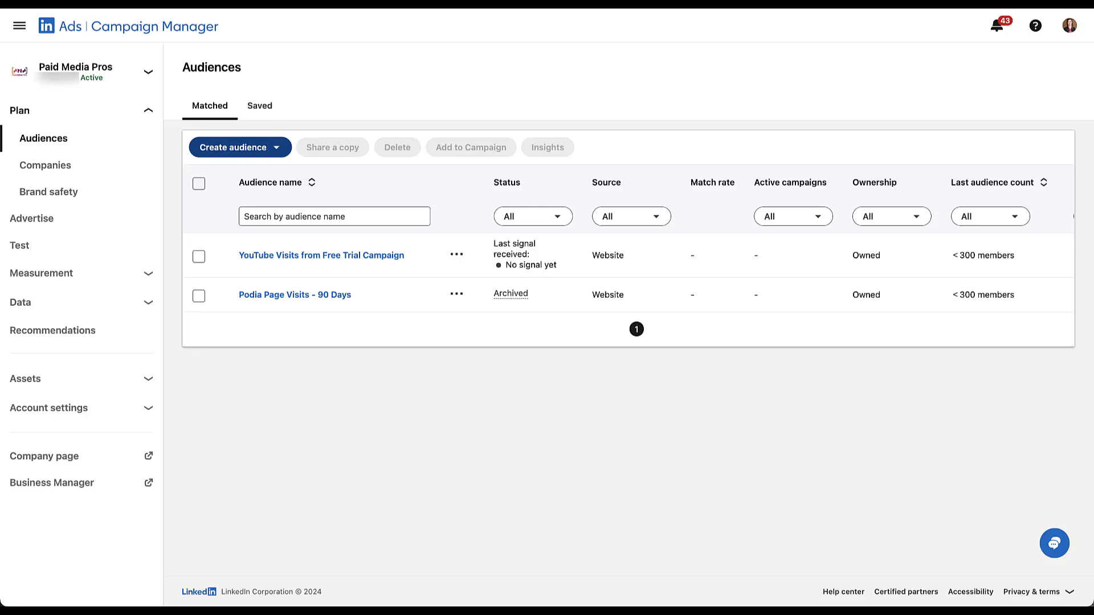
- Start creating a predictive audience and review the source types it can be built from
left_click(240, 147)
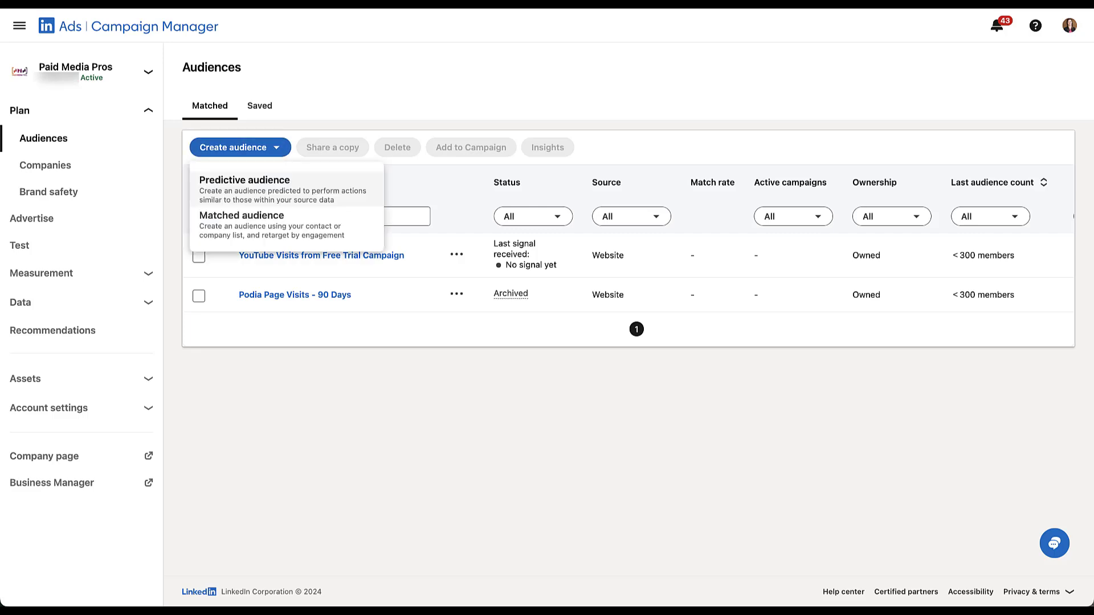
key("Return")
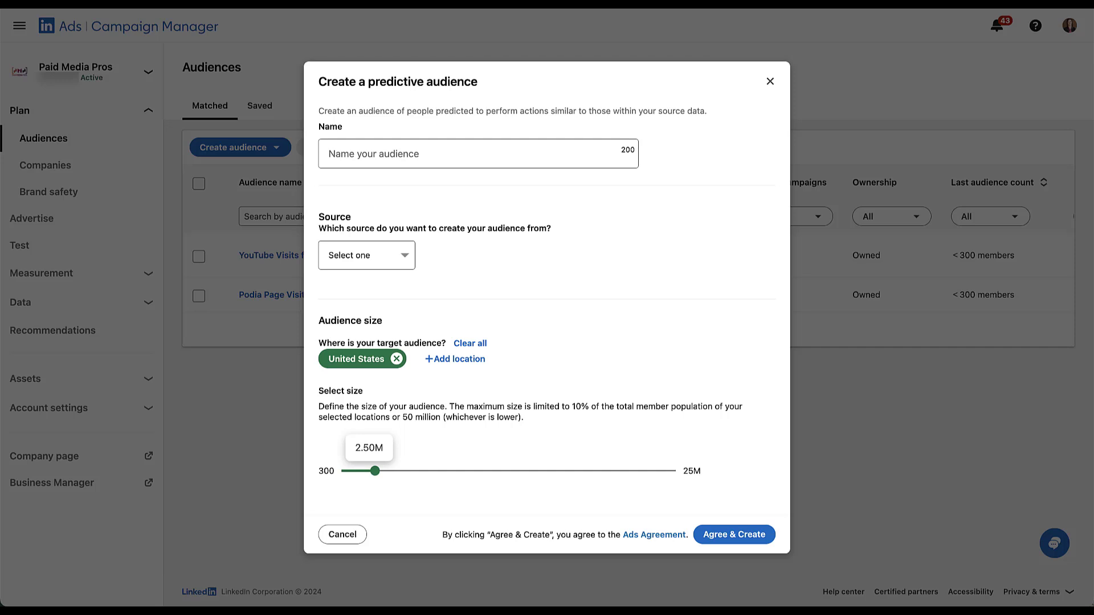
left_click(367, 256)
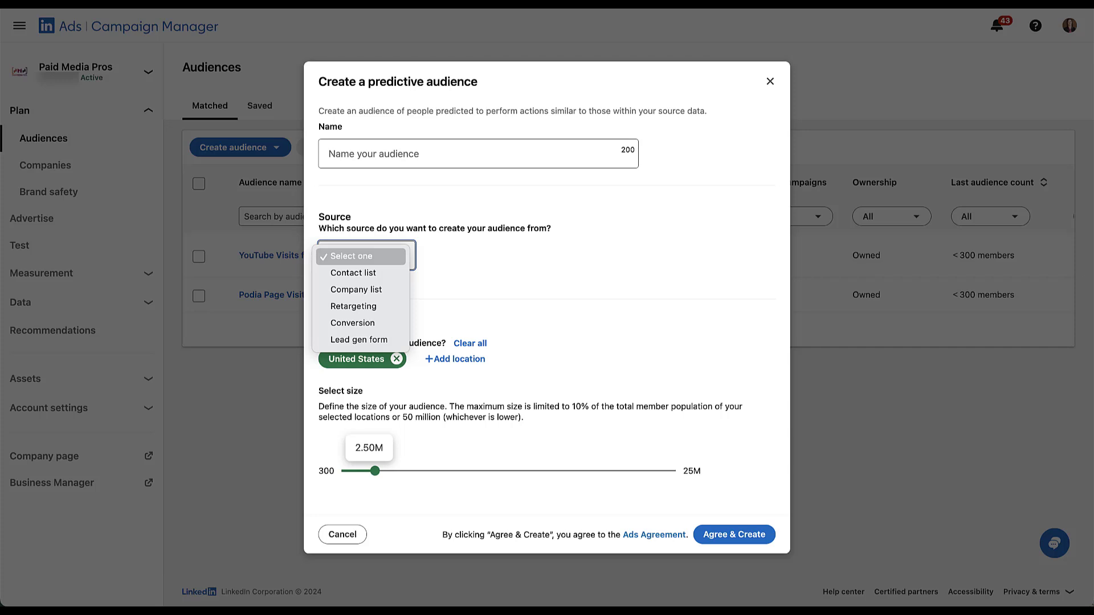
key("Down")
key("Down")
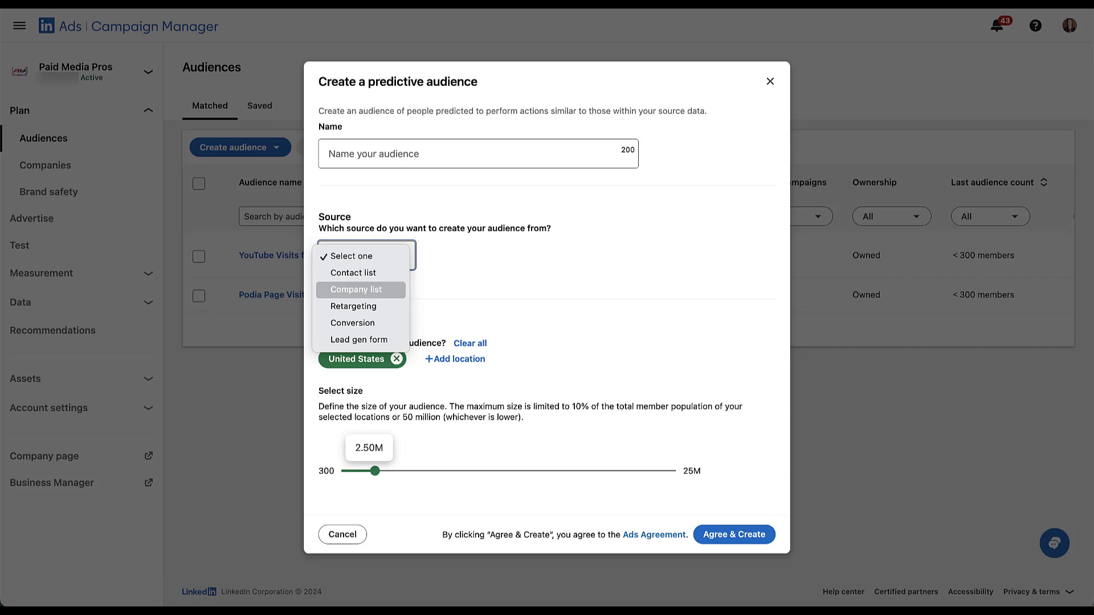
key("Down")
key("Down")
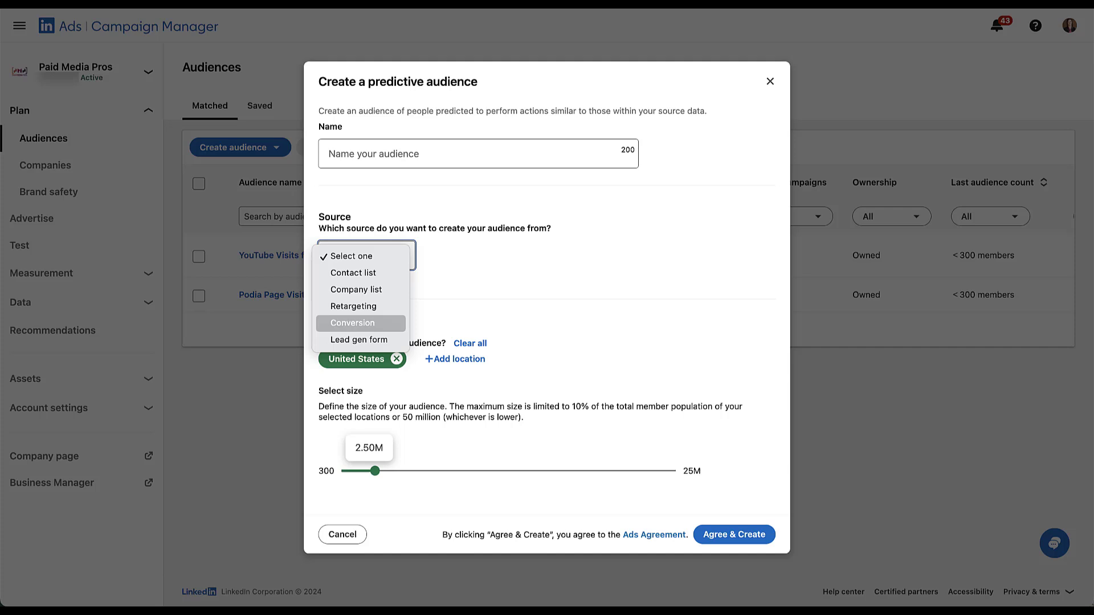
key("Down")
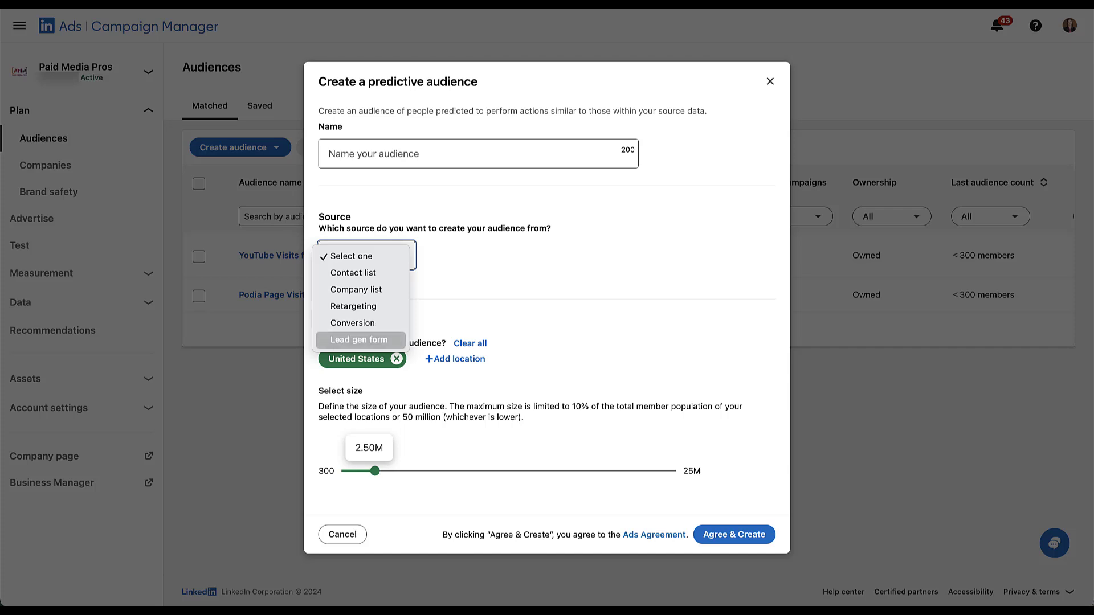
key("Down")
key("Down")
key("Down")
key("Down")
key("Down")
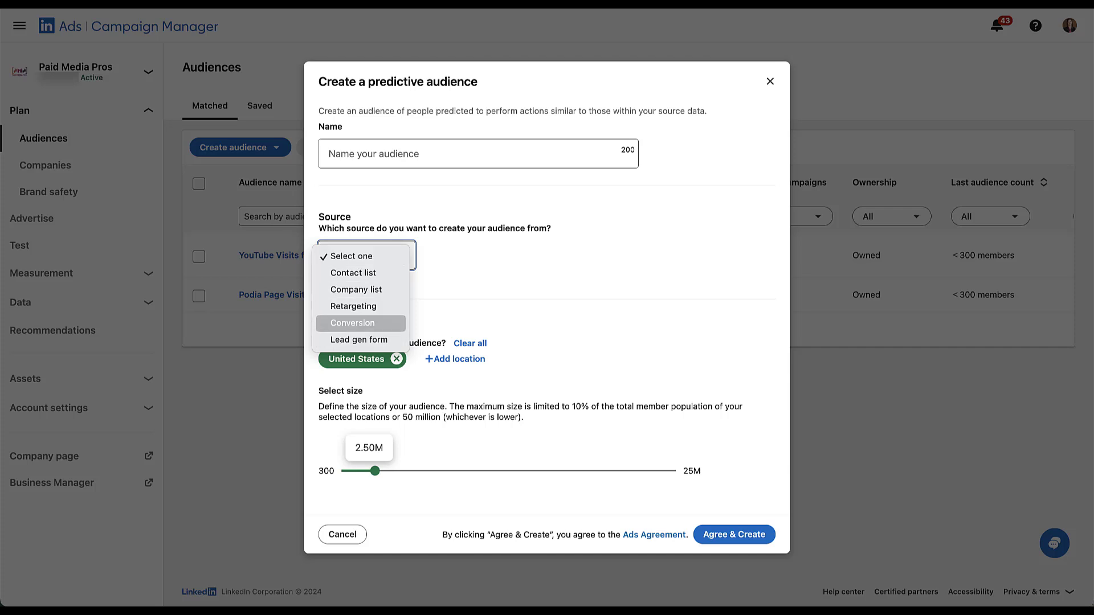
- Set the predictive audience's source to Conversion and select the Course Purchase conversion
key("Return")
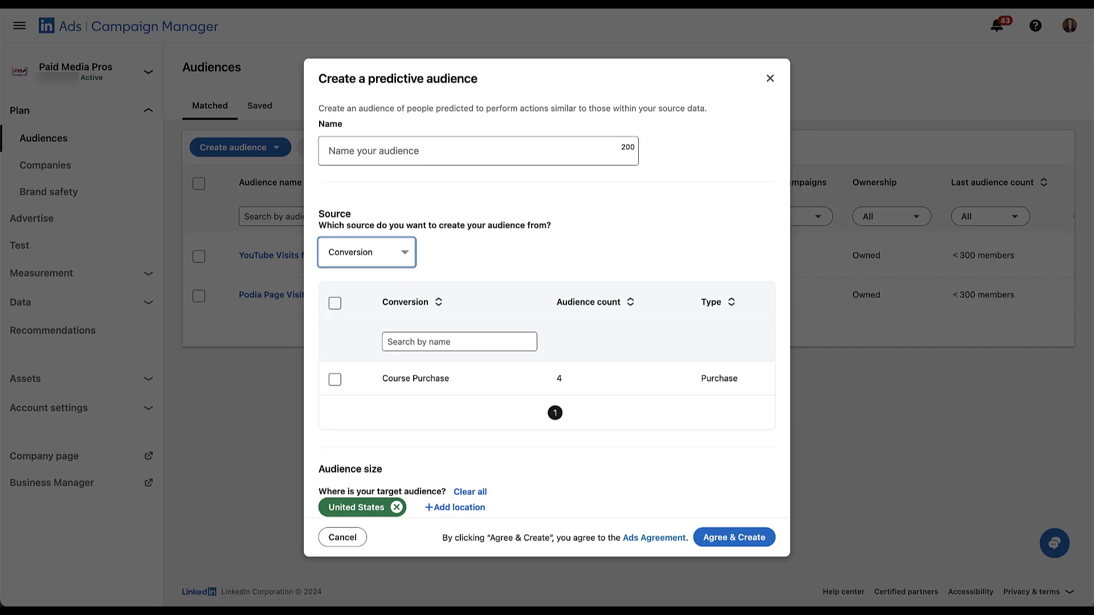
left_click(335, 380)
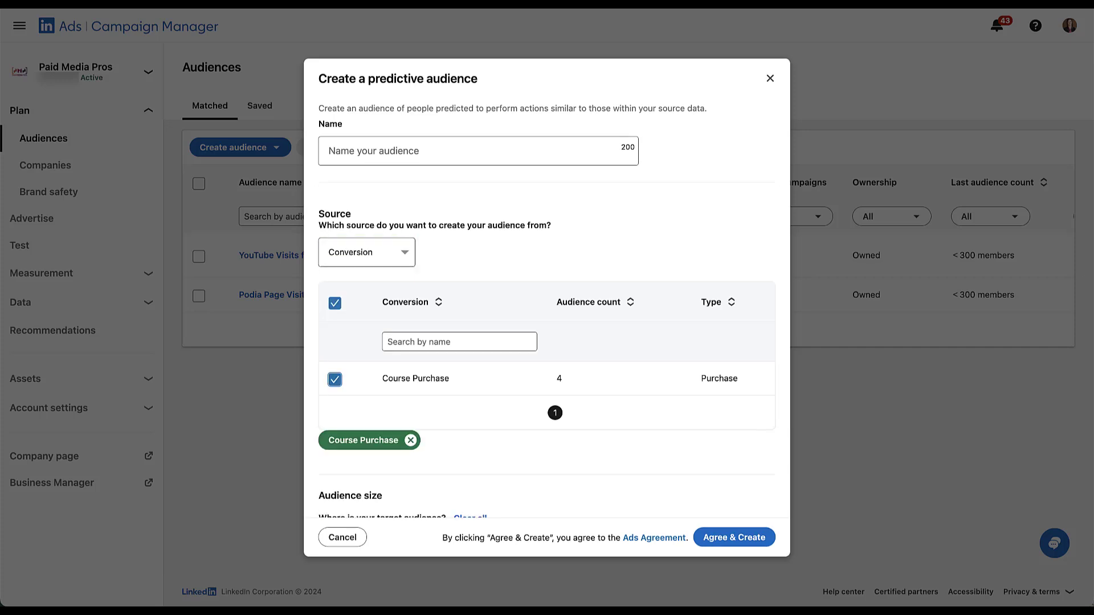
scroll(547, 308, "down", 3)
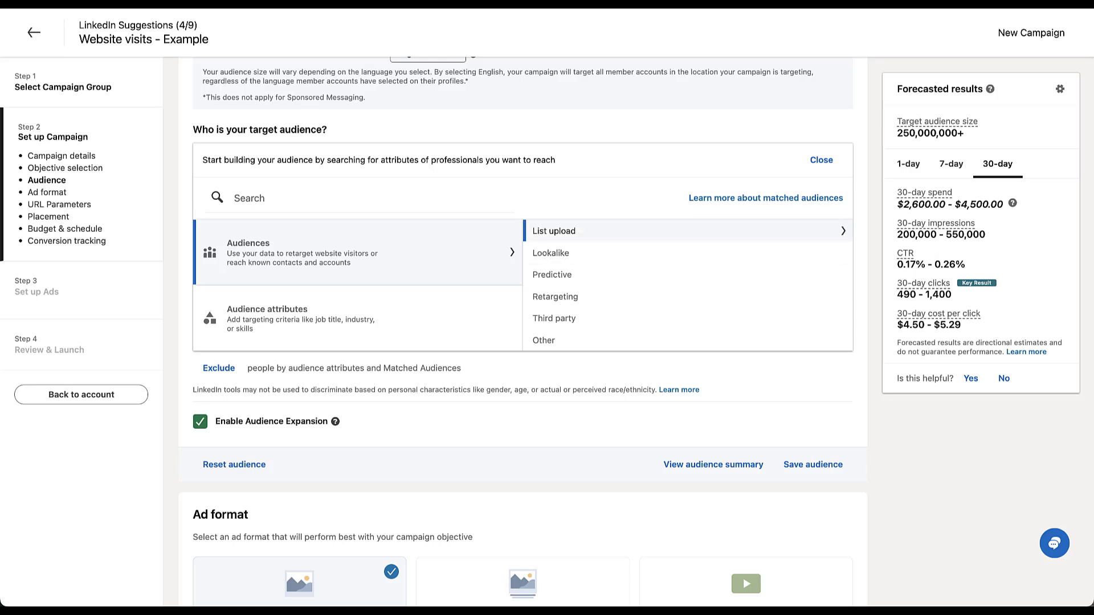
- Browse the List upload, Lookalike and Other audience categories in the Website visits campaign's target audience
scroll(687, 317, "down", 1)
left_click(554, 227)
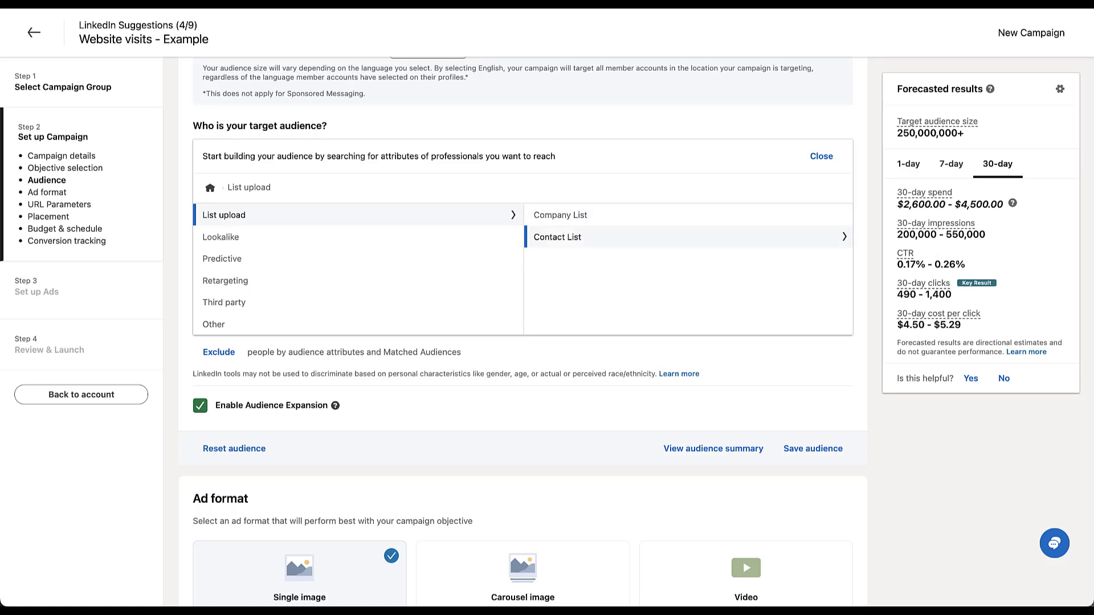
left_click(221, 237)
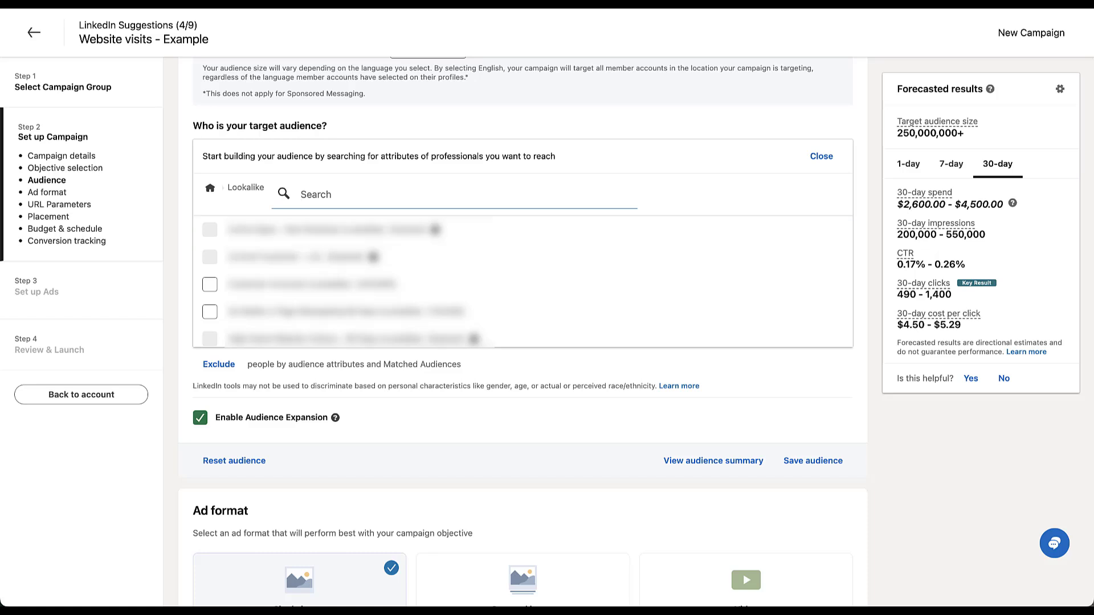
left_click(210, 188)
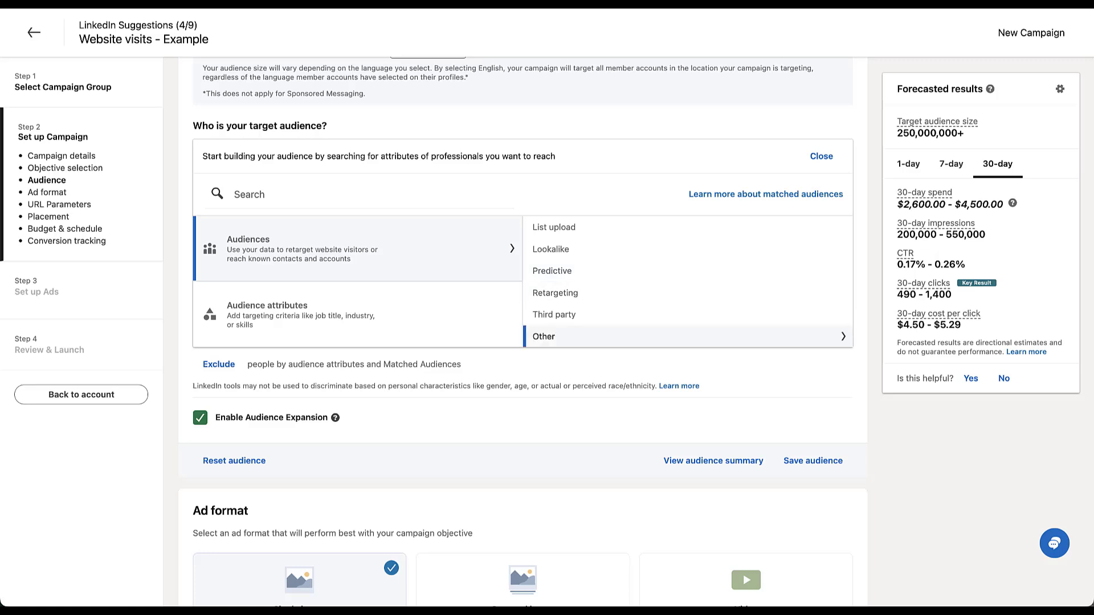
left_click(544, 337)
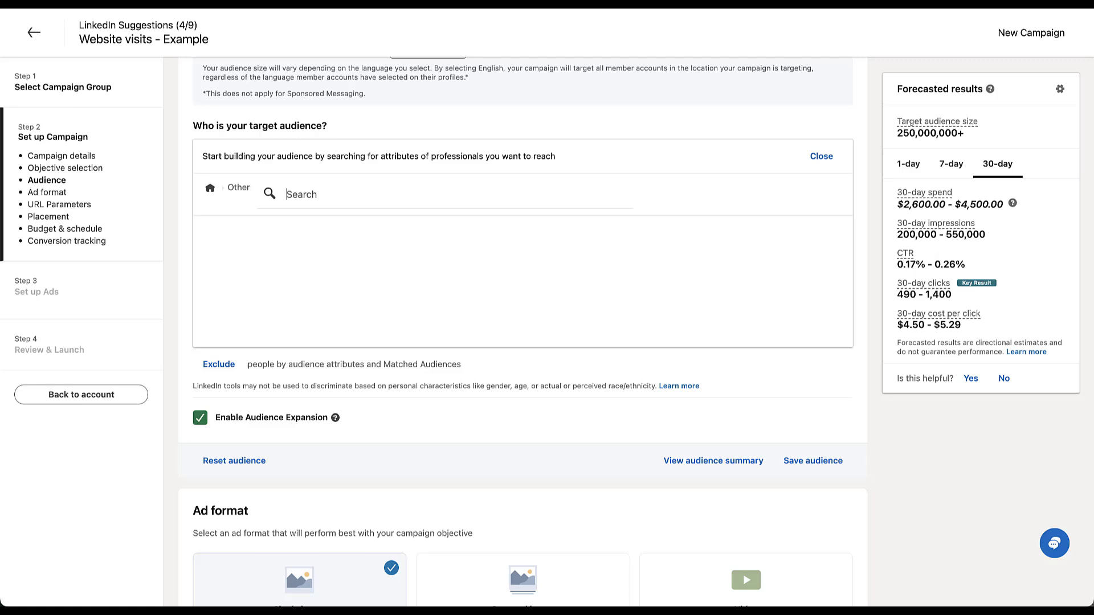
left_click(209, 188)
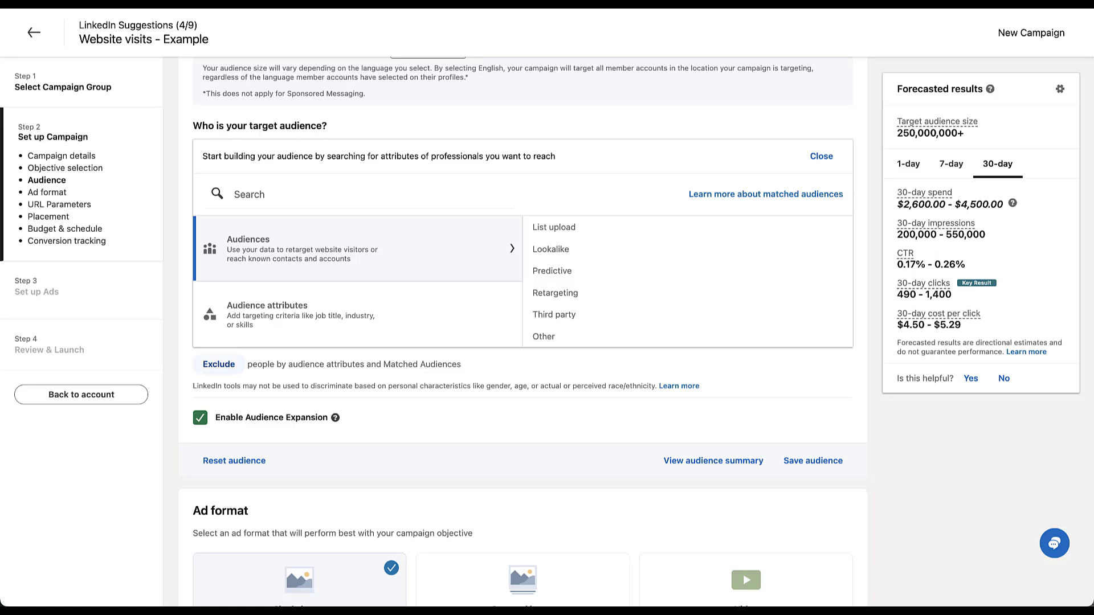
- Open the exclusion criteria for the campaign's target audience and disable Audience Expansion
left_click(219, 364)
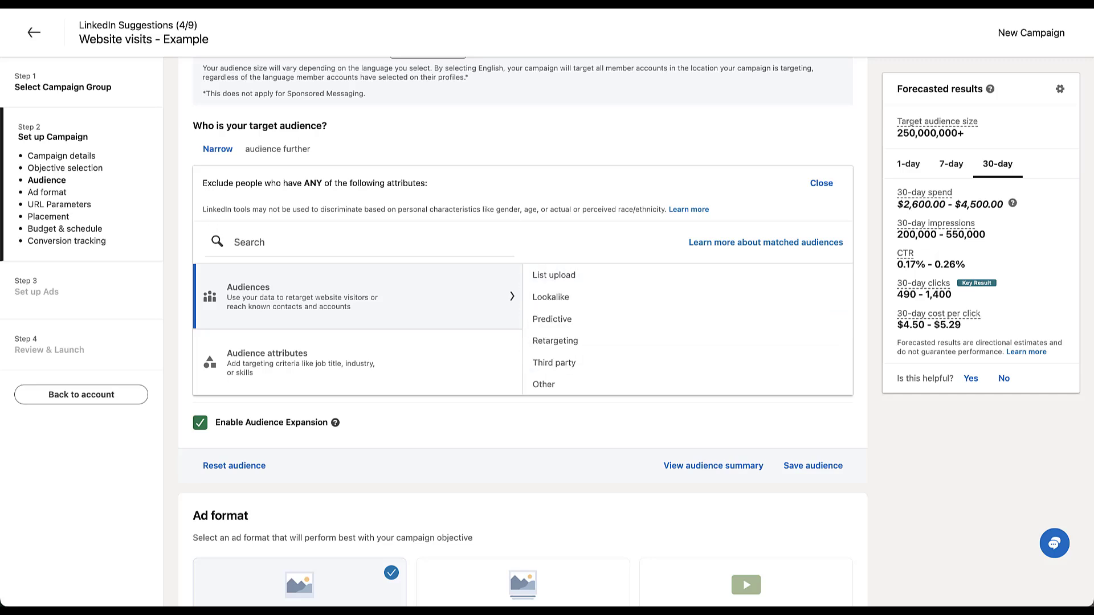
left_click_drag(208, 183, 311, 183)
mouse_move(335, 423)
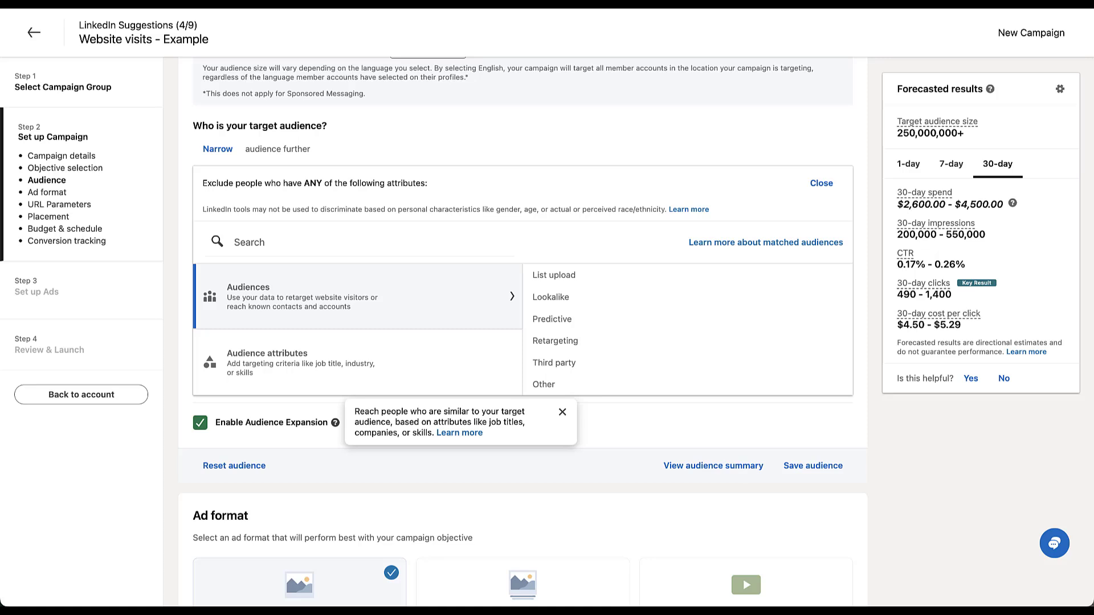
left_click(200, 423)
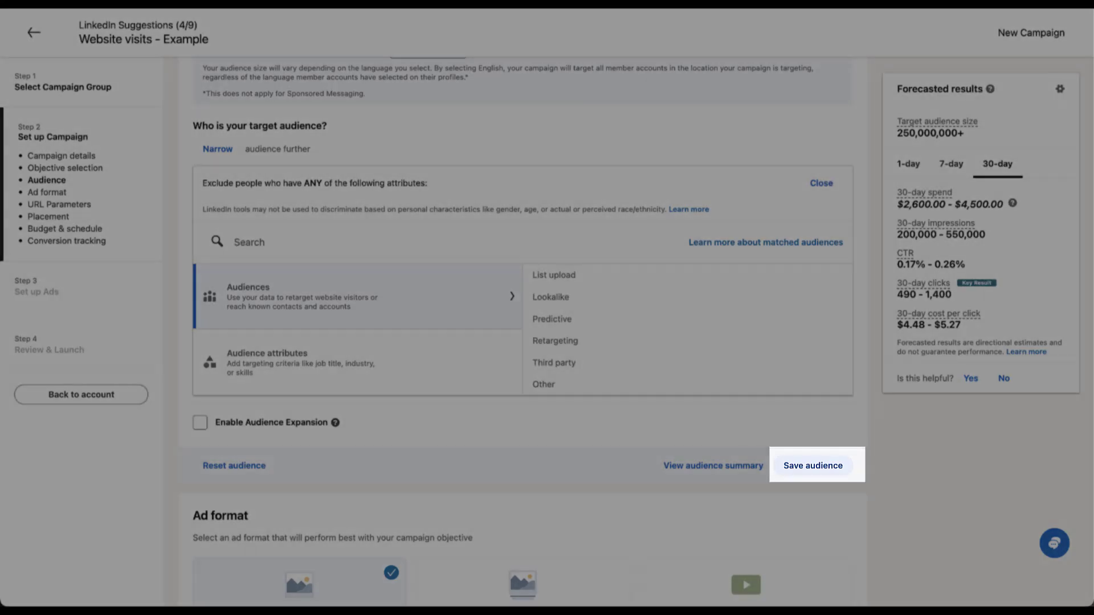
- Open the form for saving the campaign's audience, view its name and description fields, and cancel without saving
left_click(813, 466)
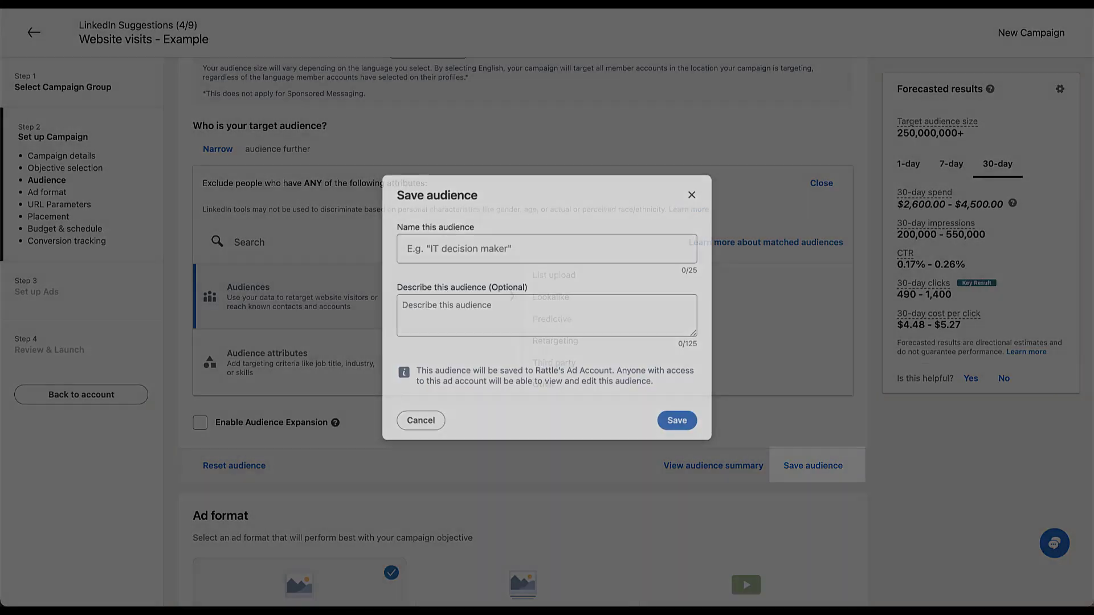
left_click(546, 315)
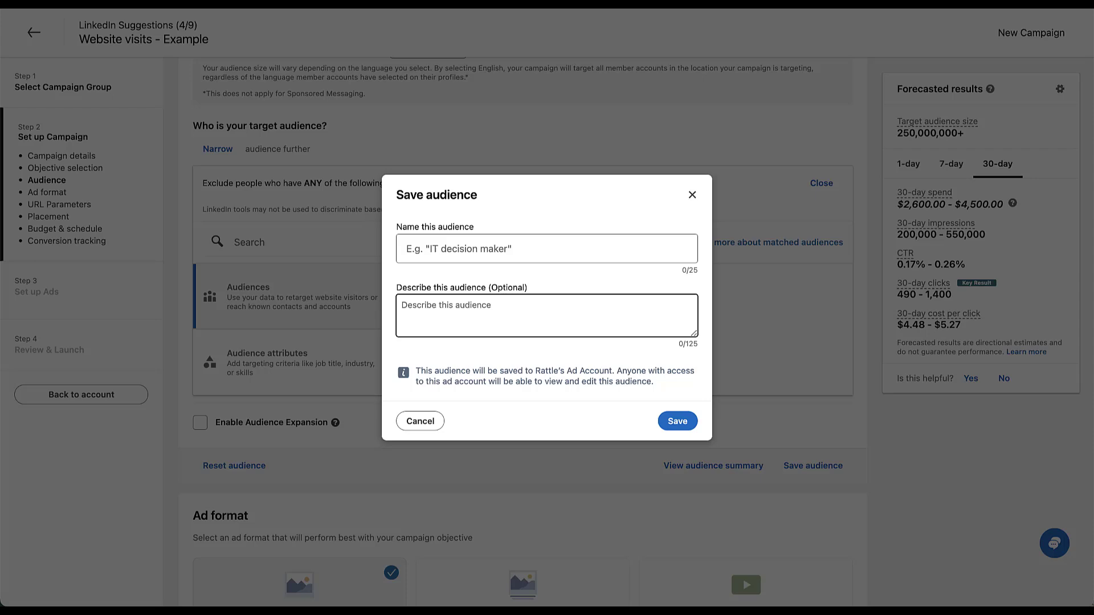
left_click(420, 421)
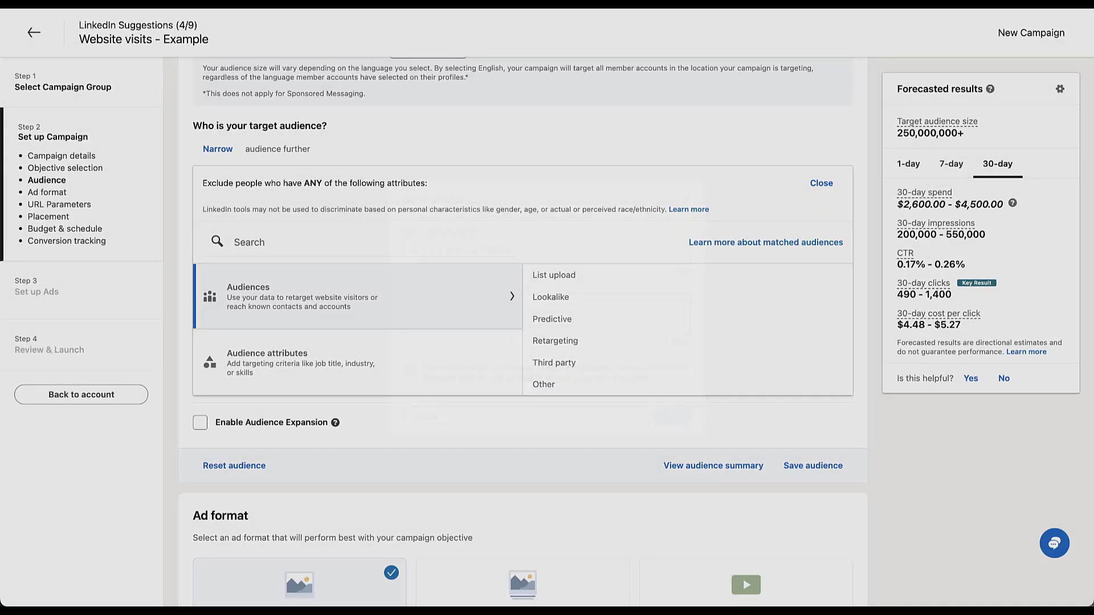
scroll(420, 421, "up", 4)
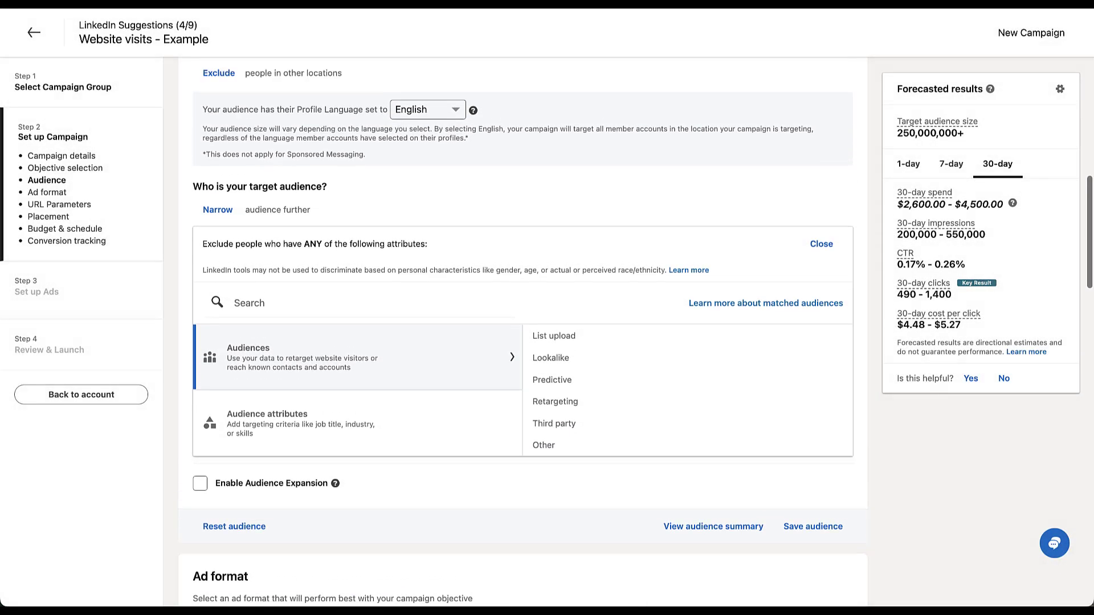
scroll(522, 332, "up", 1)
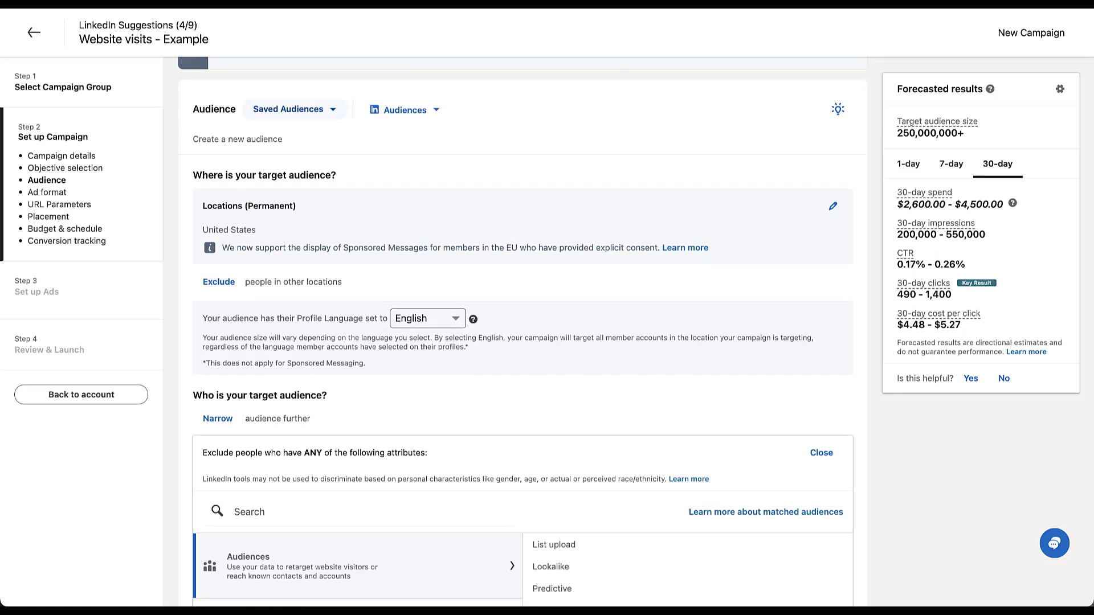
- Check the recently used saved audiences, and replace the campaign's targeting selections with LinkedIn's Financial Decision Maker audience template
left_click(293, 109)
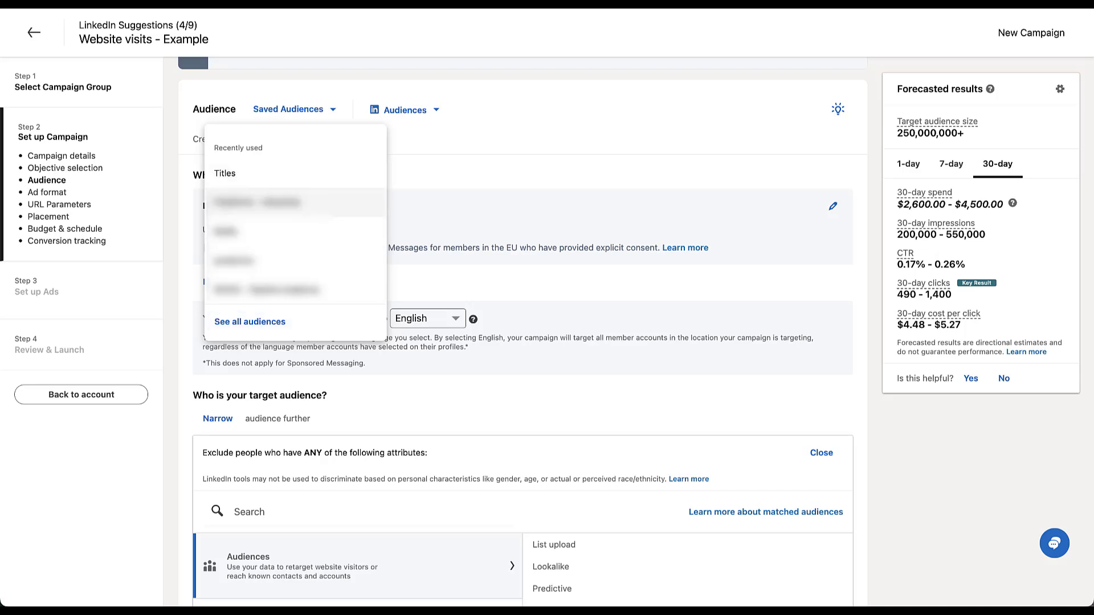
left_click(226, 173)
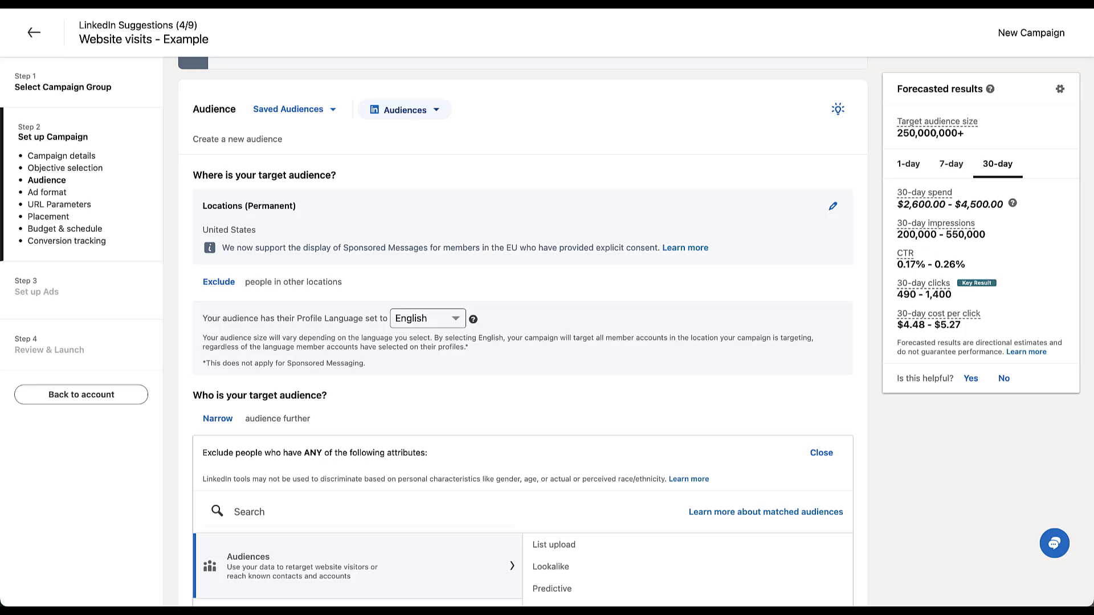
left_click(405, 110)
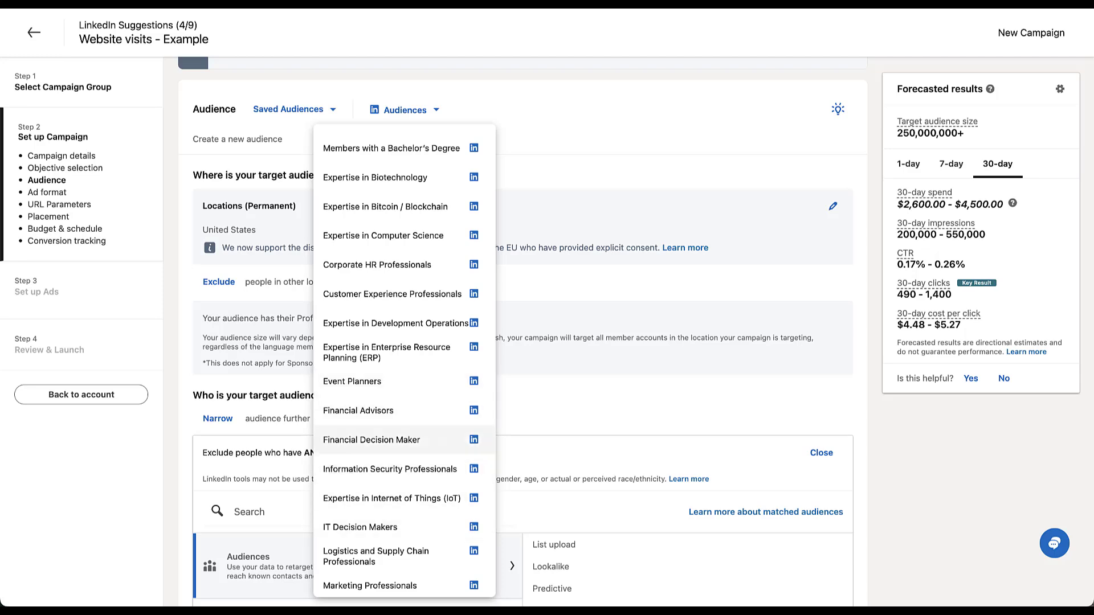
left_click(371, 440)
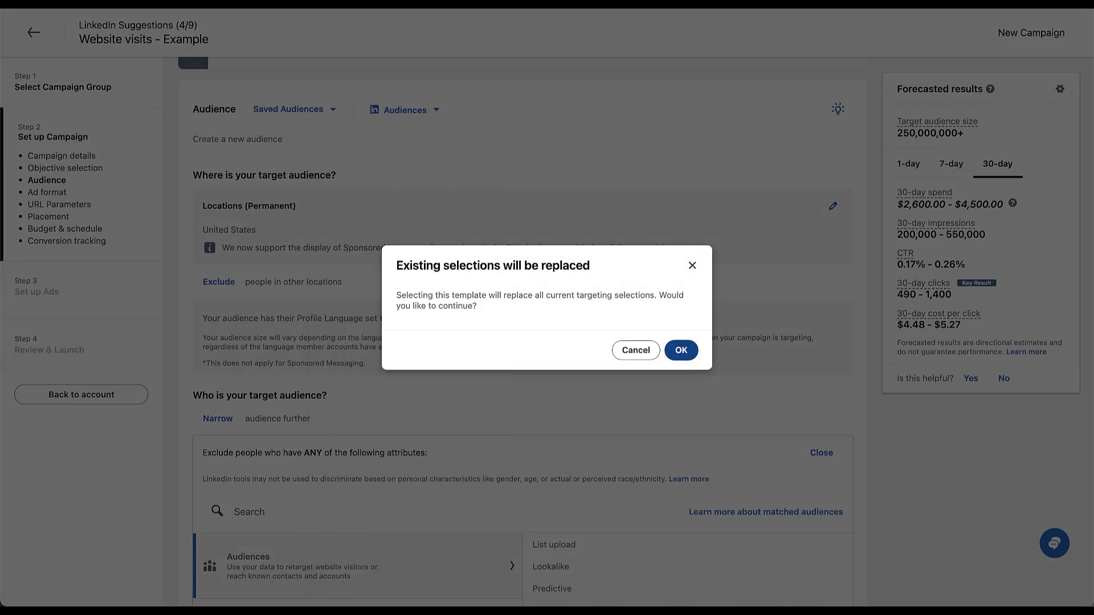
left_click(681, 350)
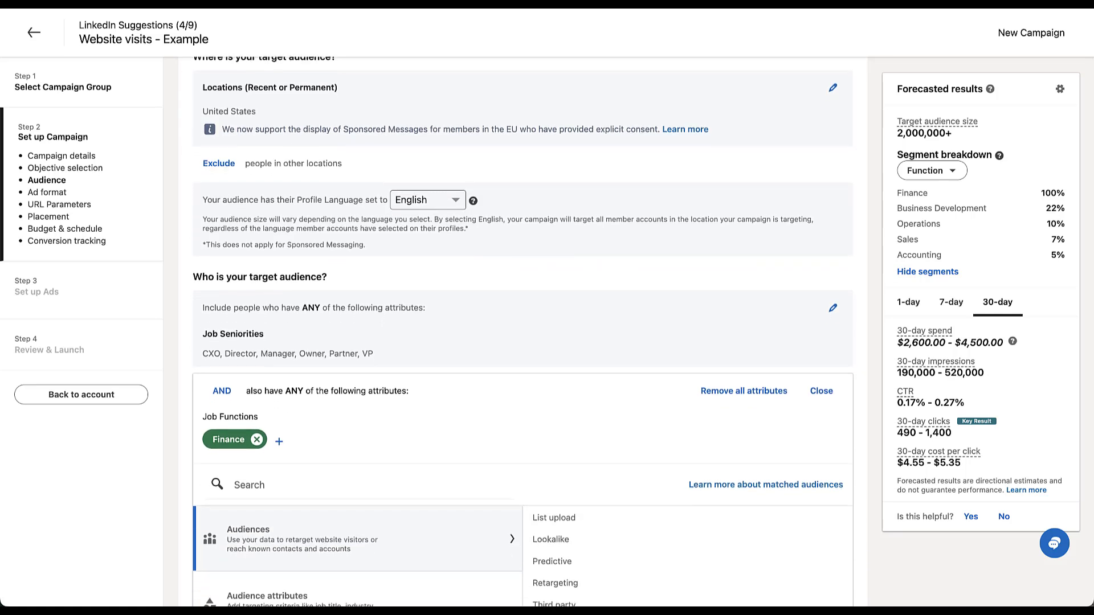
scroll(523, 308, "down", 2)
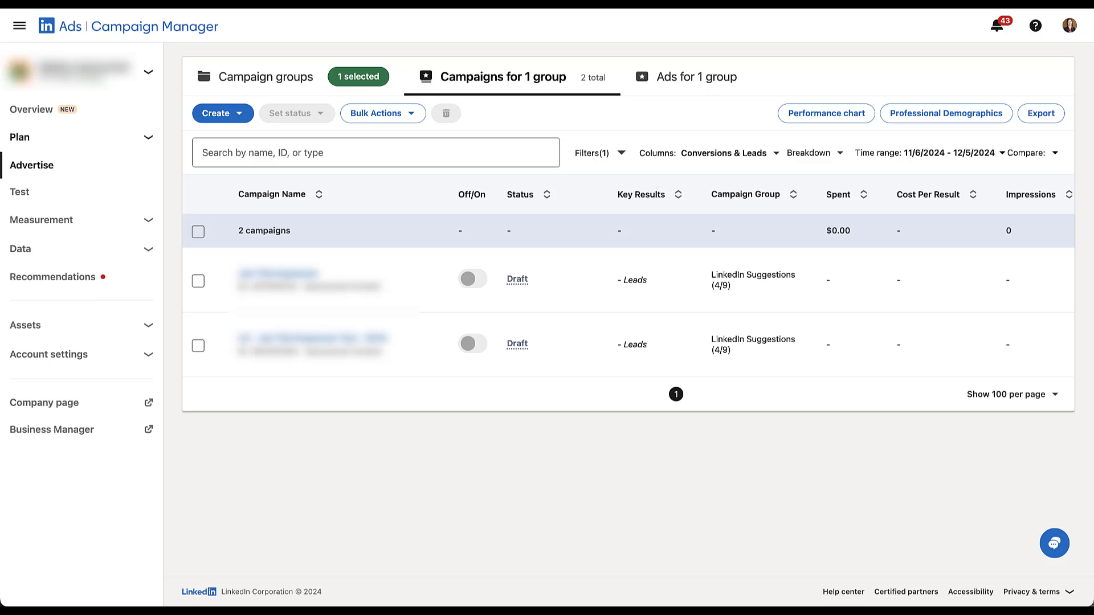
- Open the Companies page from the planning section and review the engagement, paid performance, company size, industry and company list columns
left_click(80, 137)
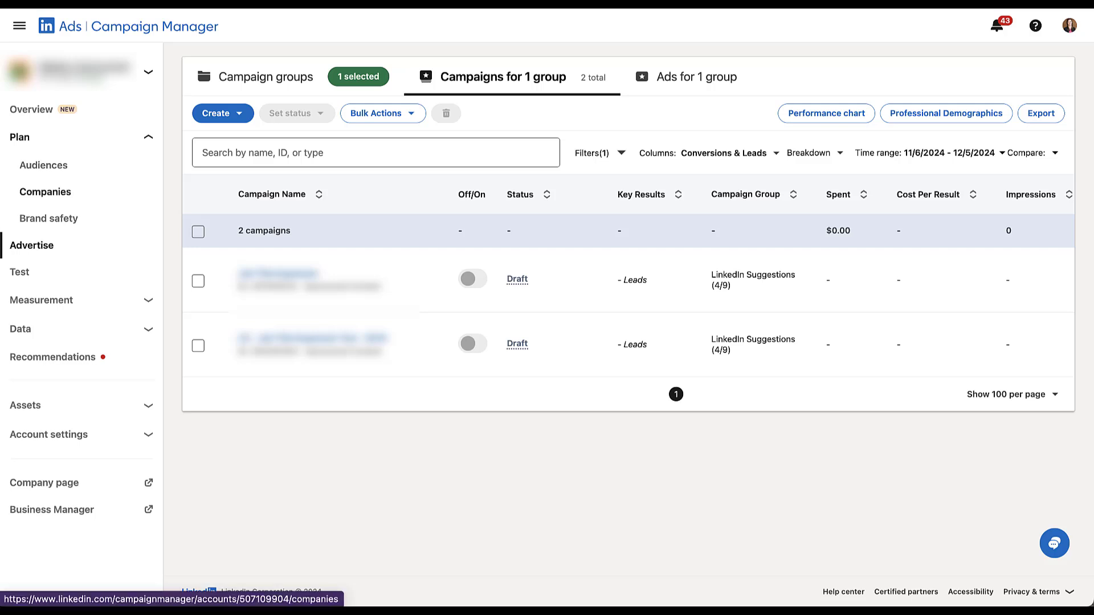
left_click(45, 192)
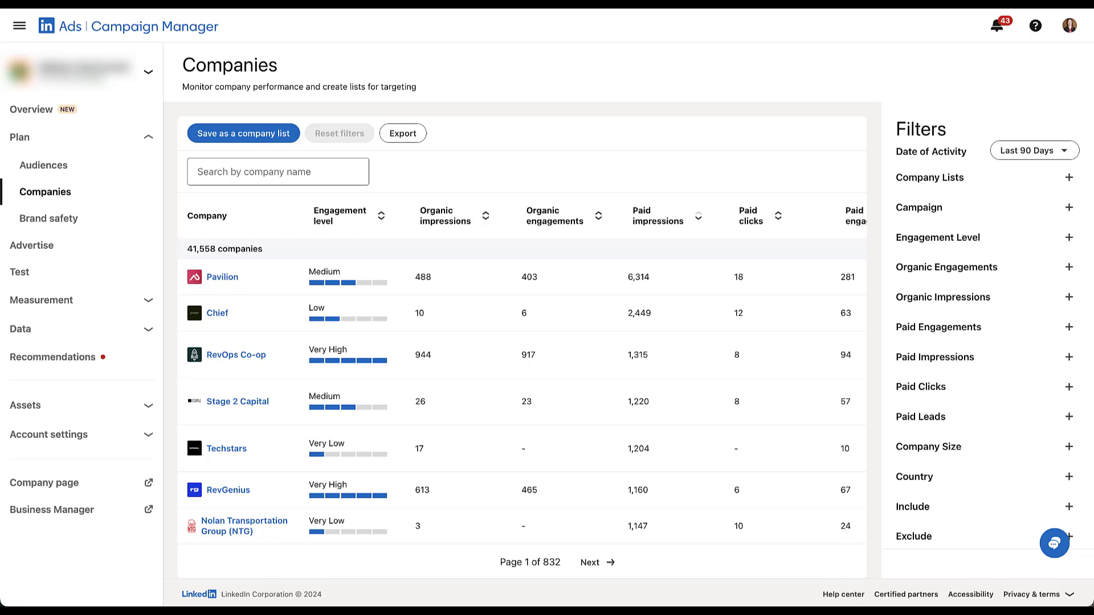
scroll(525, 370, "right", 5)
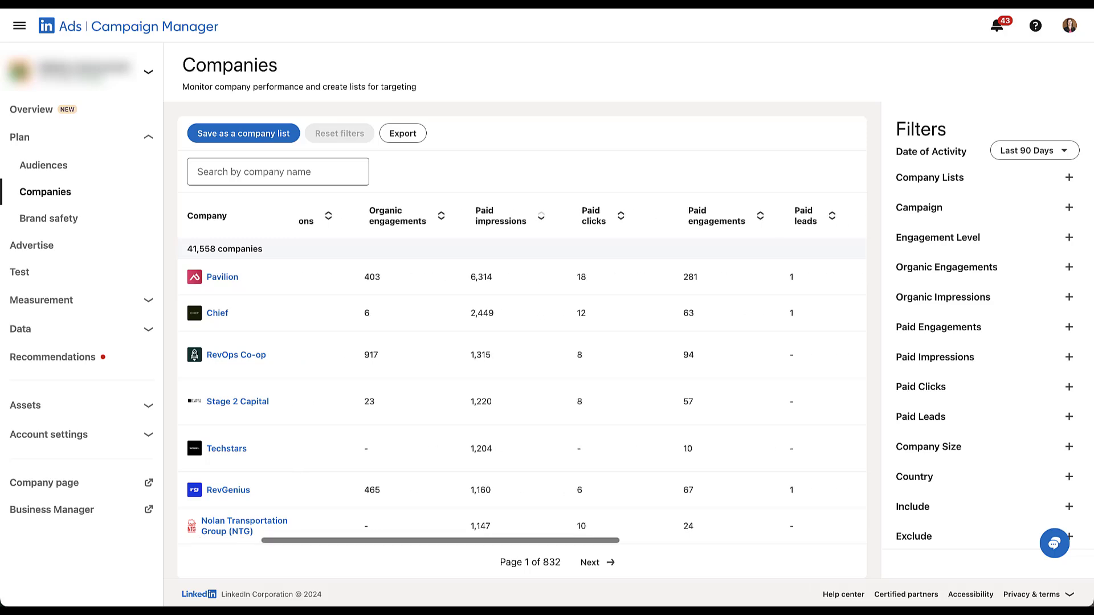
scroll(524, 371, "right", 4)
scroll(525, 371, "right", 5)
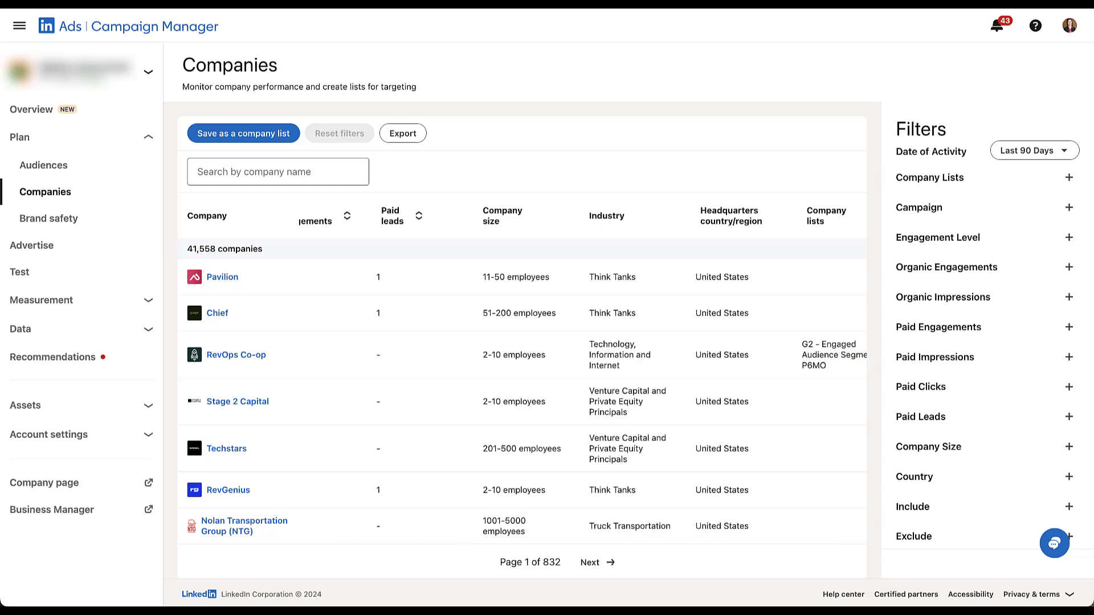
scroll(582, 374, "right", 1)
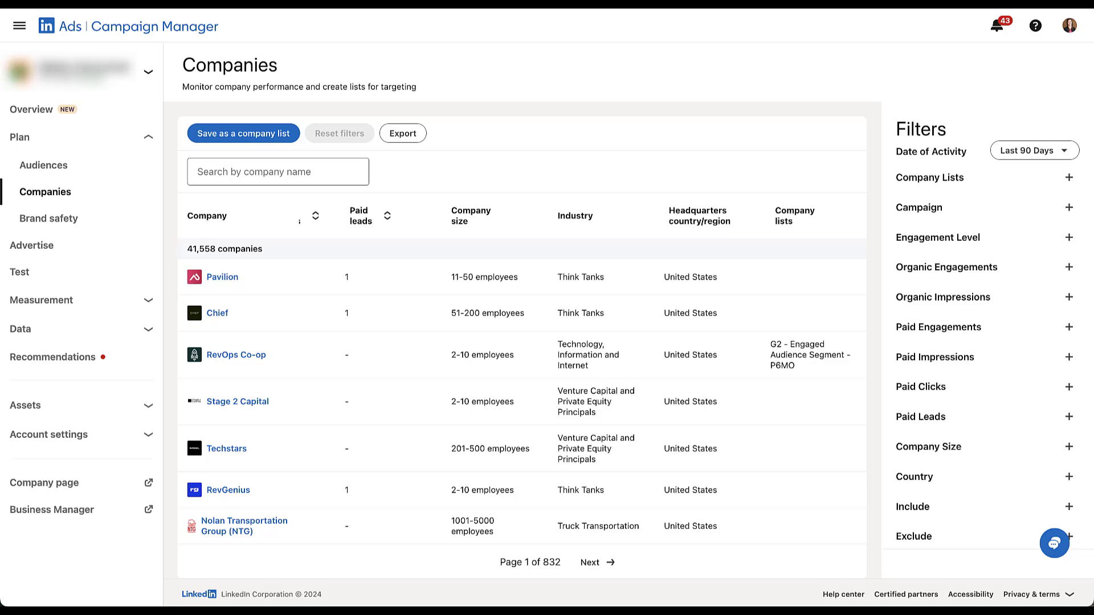
scroll(582, 374, "left", 10)
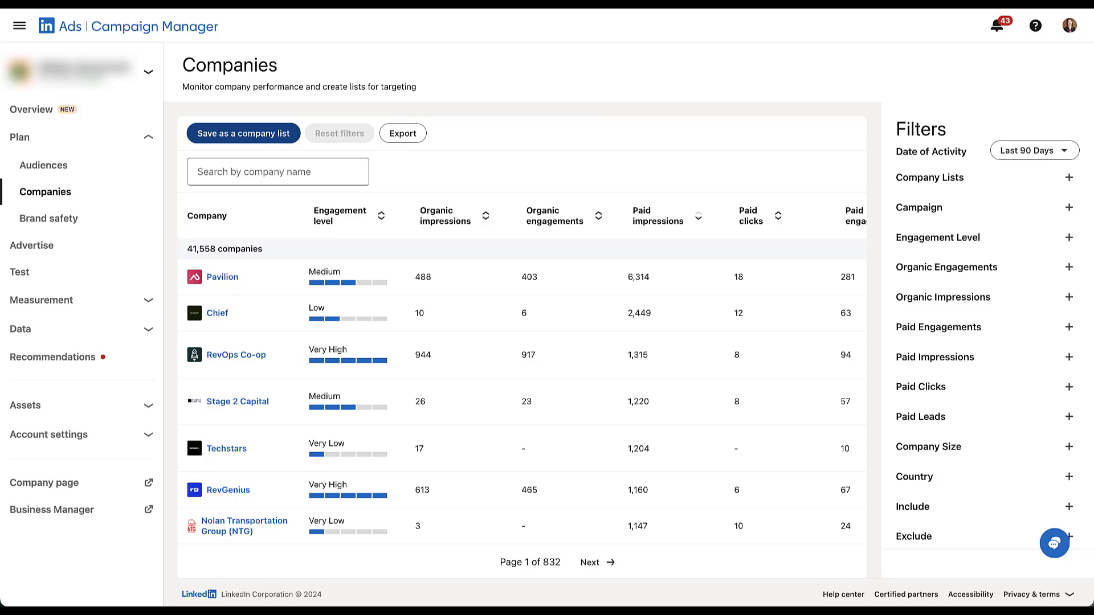
- Open the form for saving the companies as a company list, review the Dynamic and Static list types, and close it without saving
left_click(243, 133)
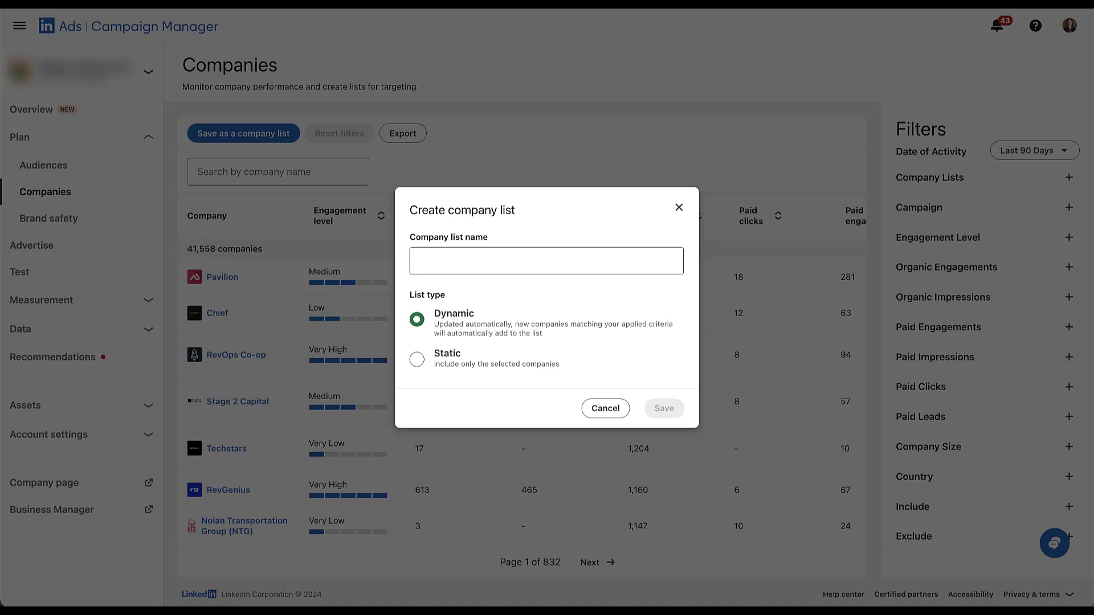
left_click_drag(475, 314, 435, 314)
key("Escape")
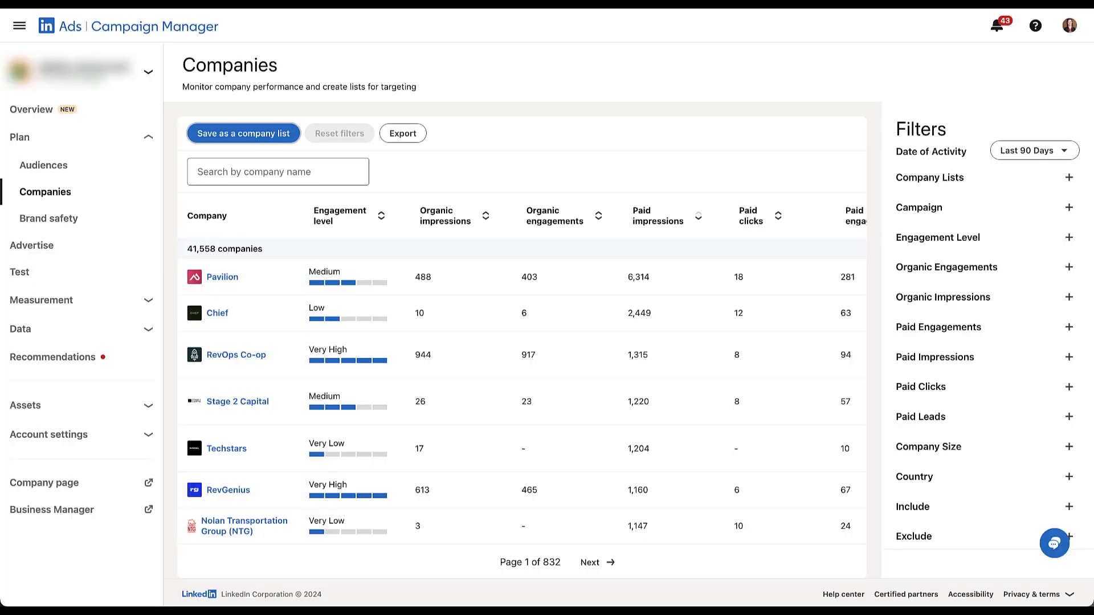